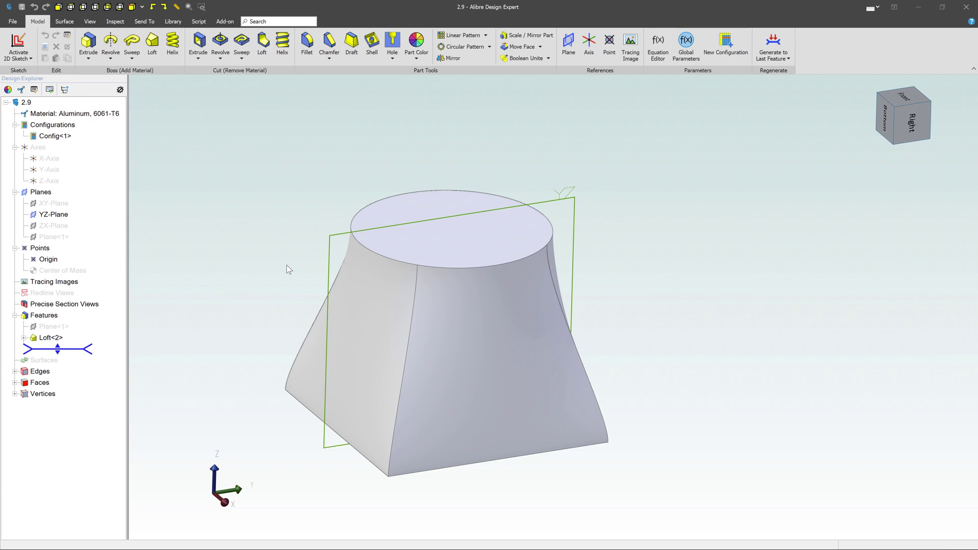
- Start a 2D sketch on the YZ plane and bring up Project To Sketch
click(571, 203)
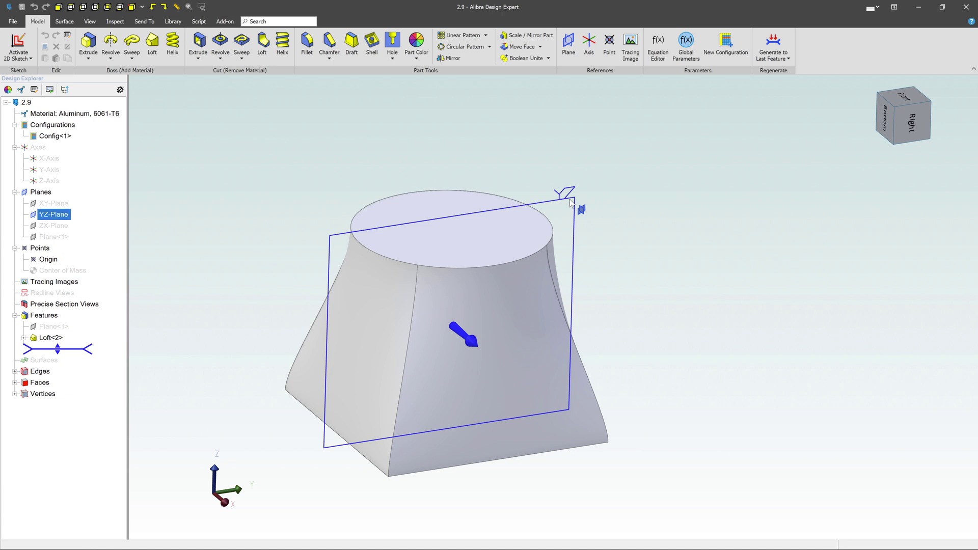
right_click(571, 203)
click(595, 206)
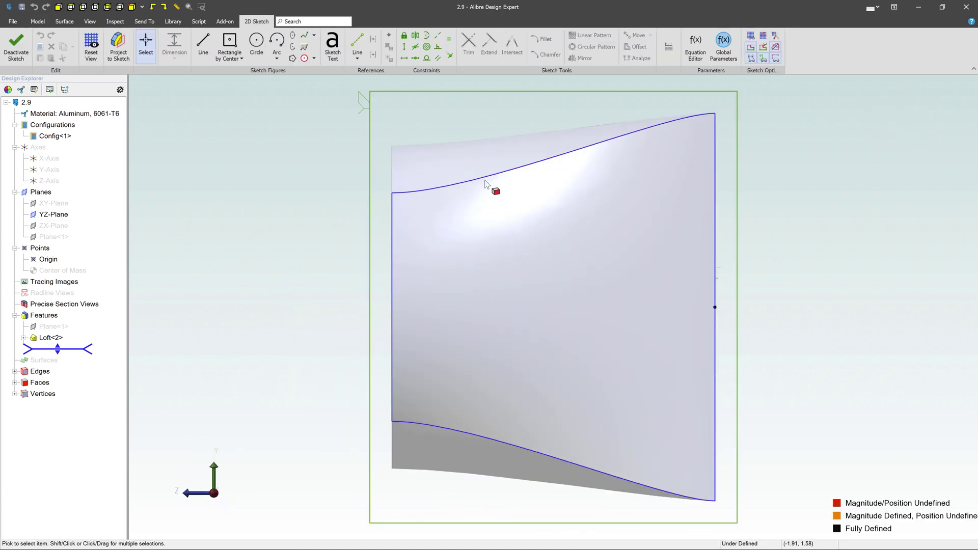
click(204, 48)
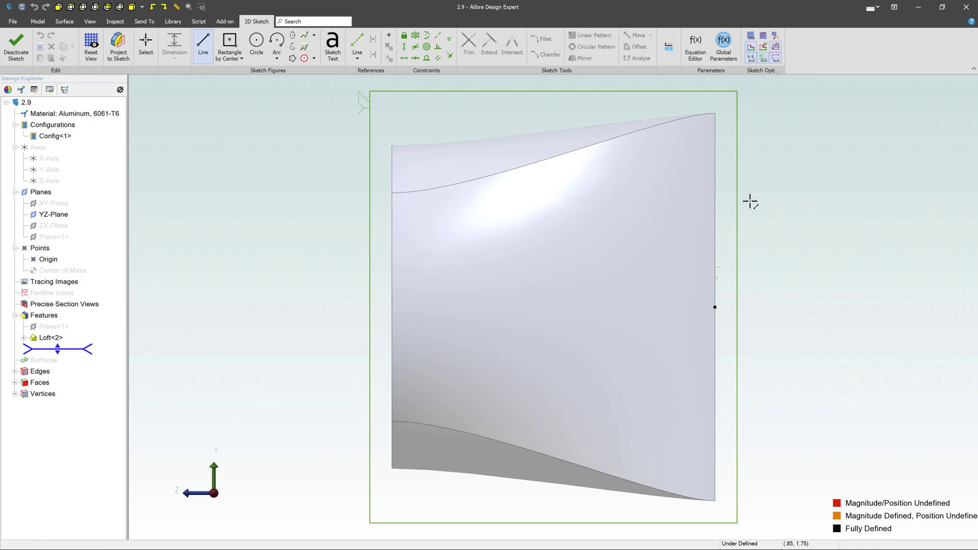
key(Escape)
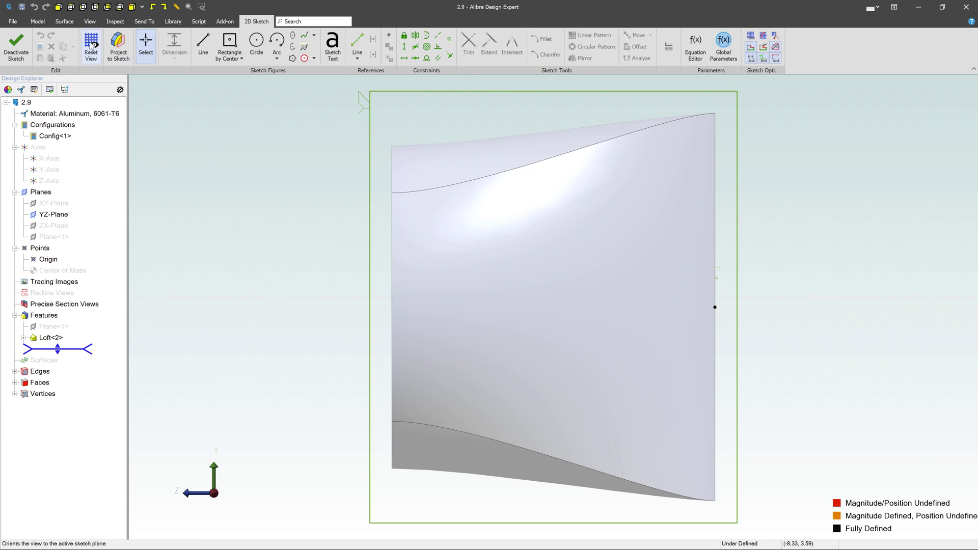
click(122, 46)
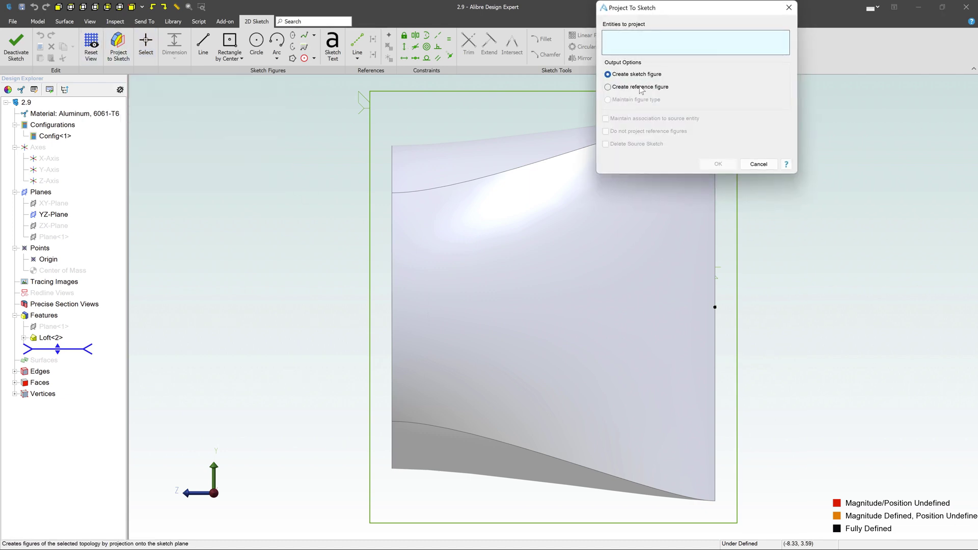
- Project the loft's left and right edges (Edge<1>, Edge<5>) as associated reference figures
click(610, 87)
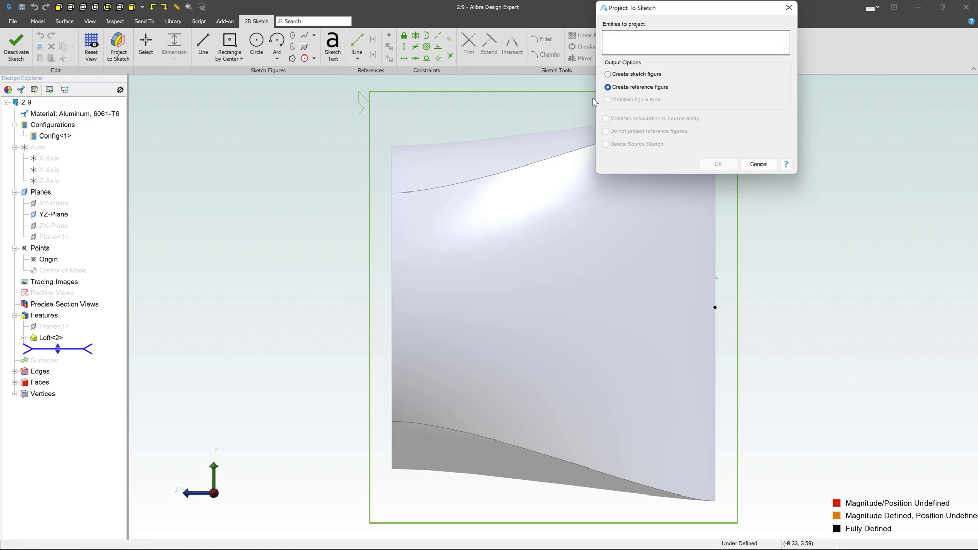
click(393, 244)
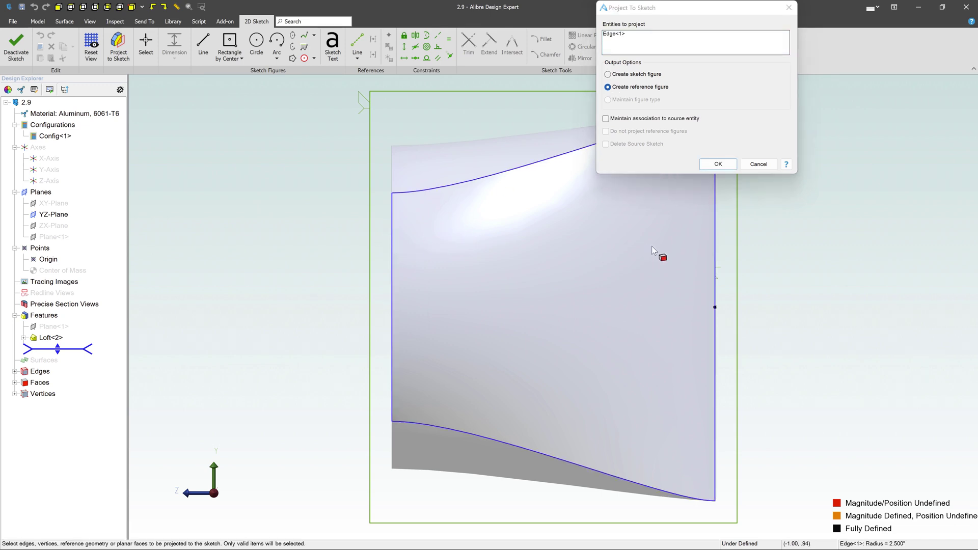
click(716, 244)
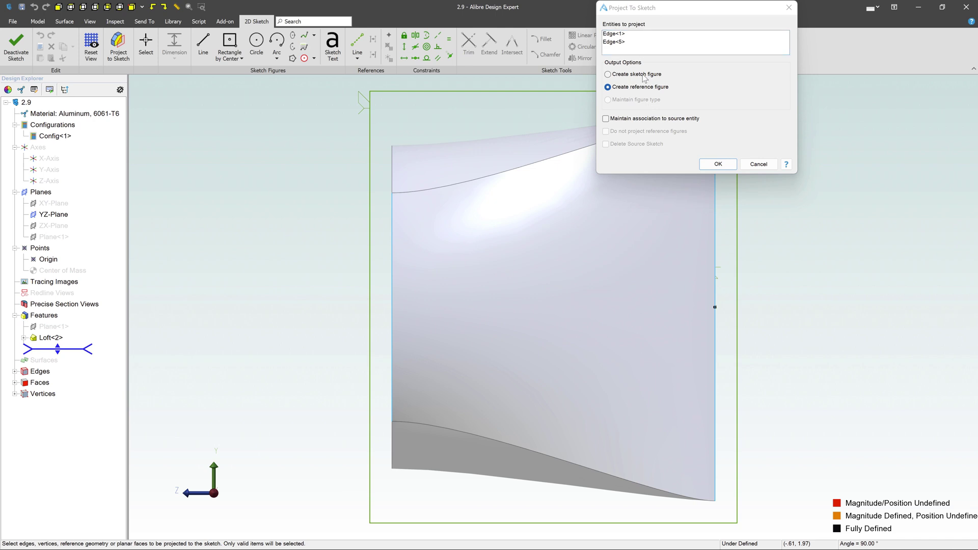
click(607, 119)
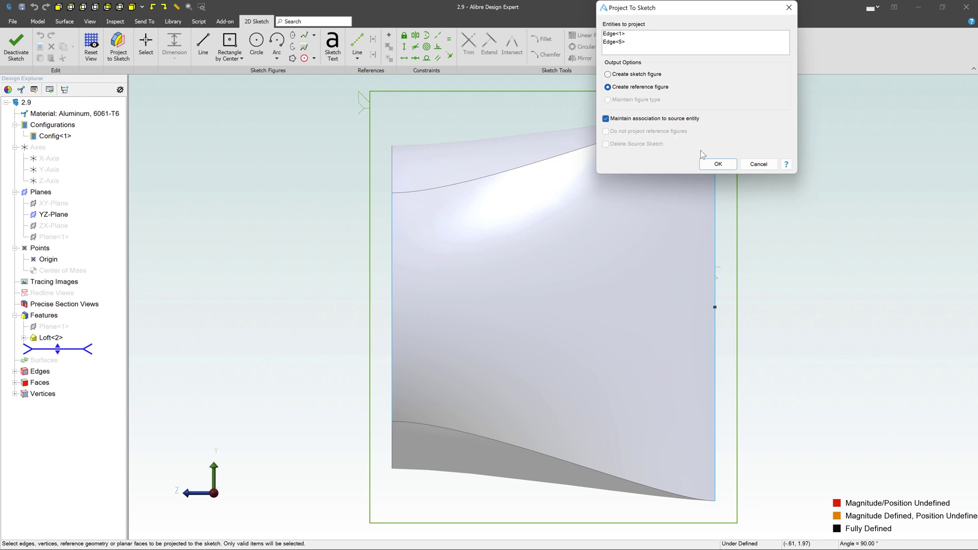
click(719, 163)
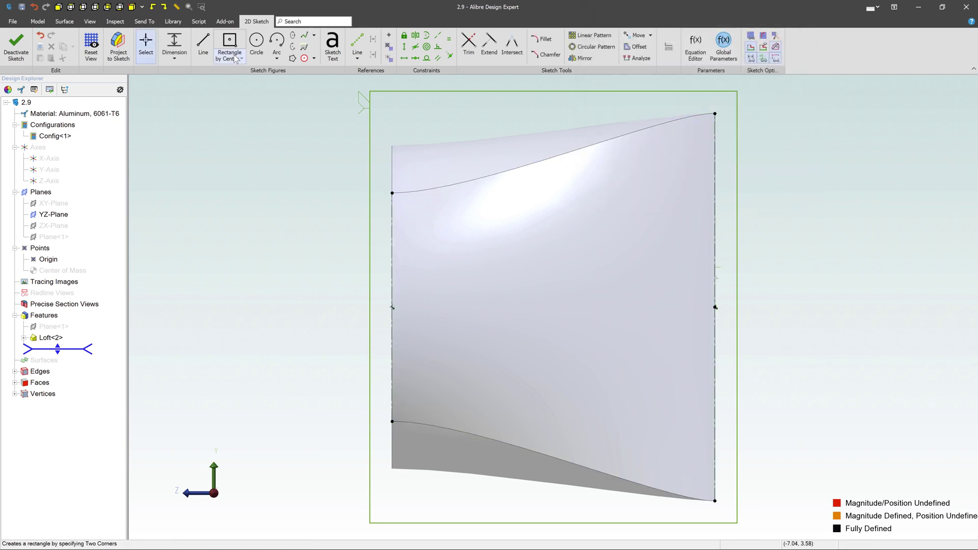
- Draw a three-segment line (horizontal, diagonal up, horizontal) between the two reference edges
key(l)
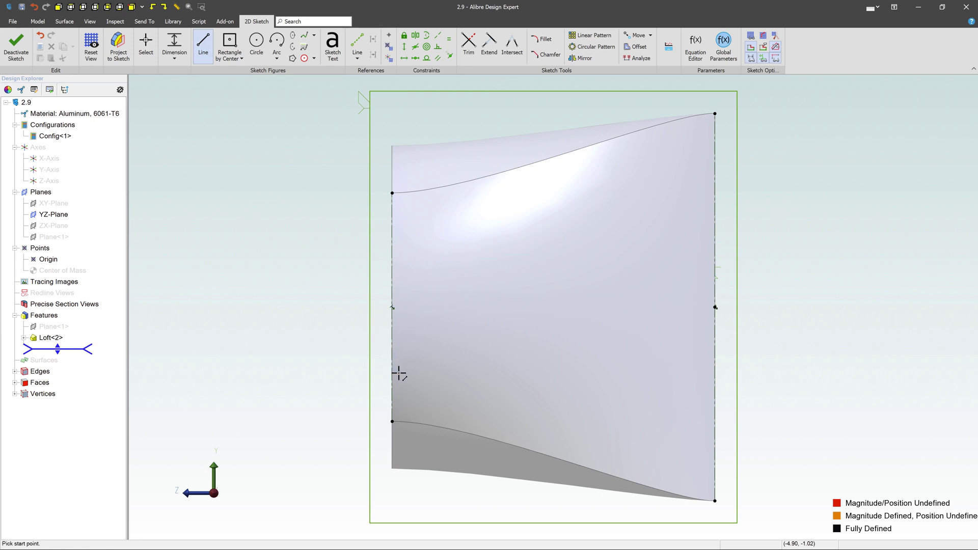
click(393, 370)
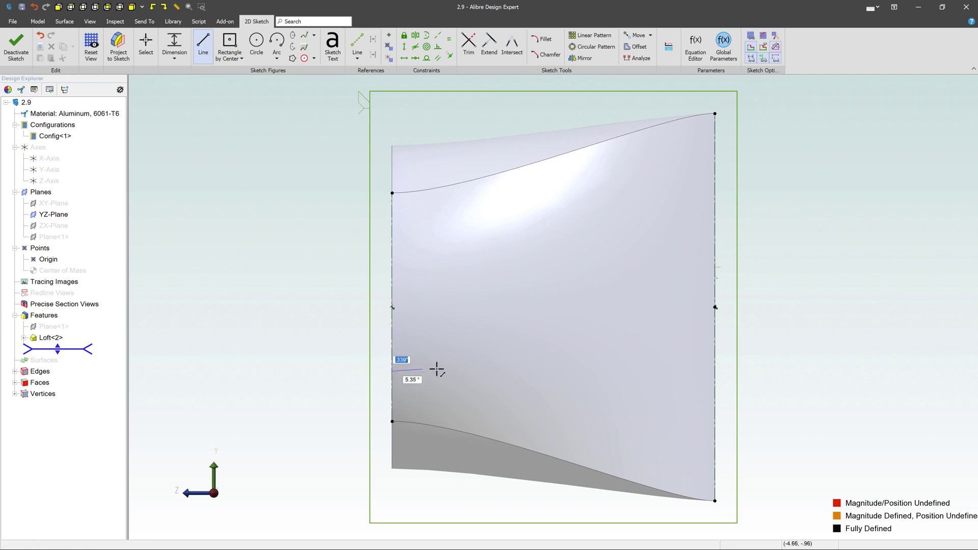
click(489, 372)
click(610, 227)
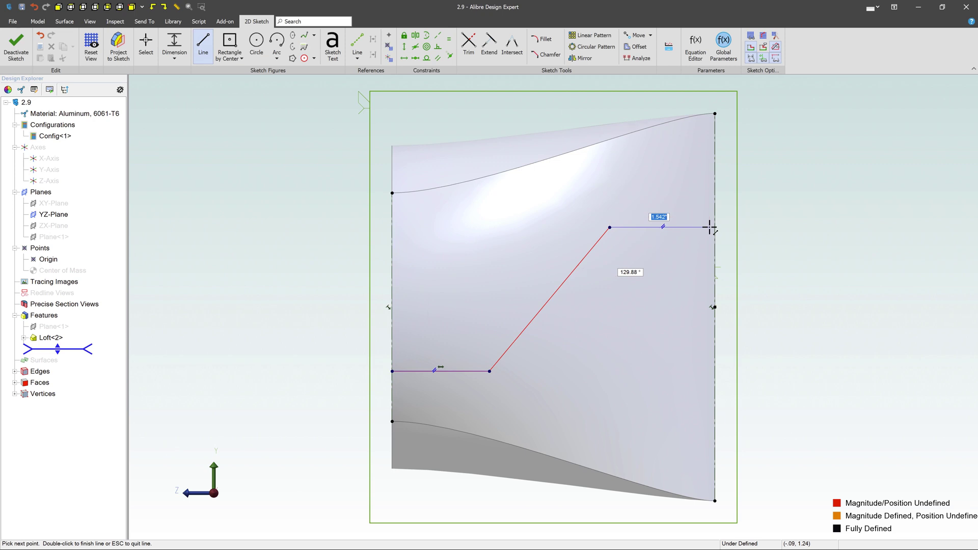
double_click(715, 227)
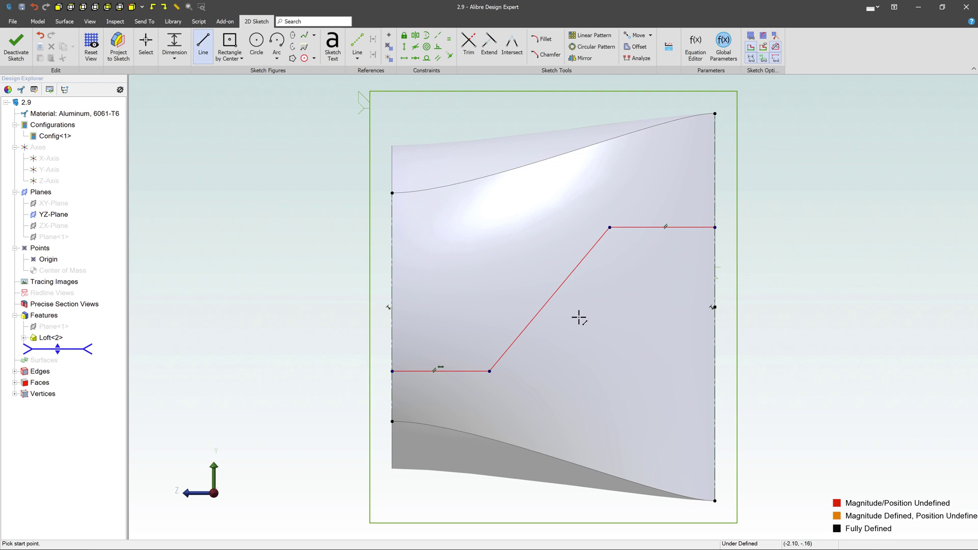
- Fillet the lower and upper bends of the stepped line with 1.000" radius
click(543, 41)
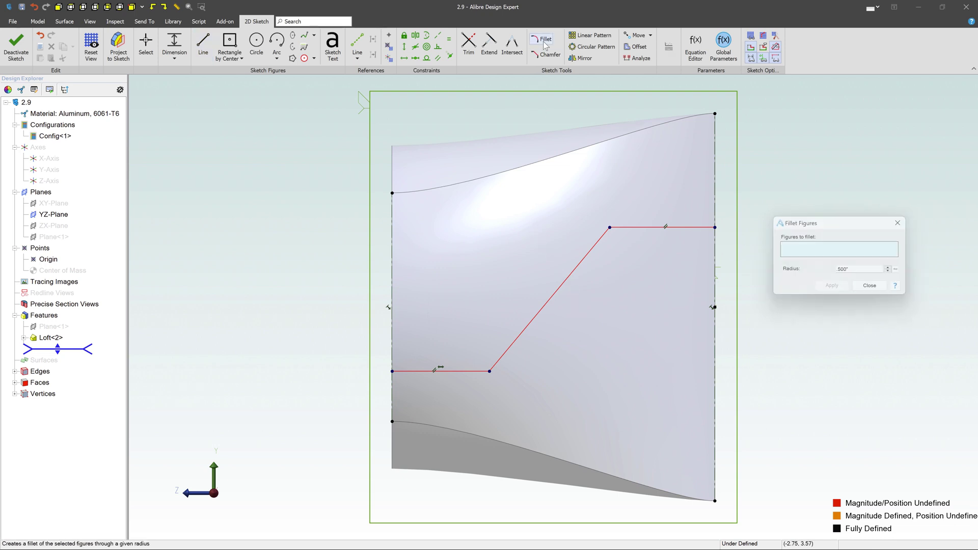
double_click(862, 271)
text(1.0)
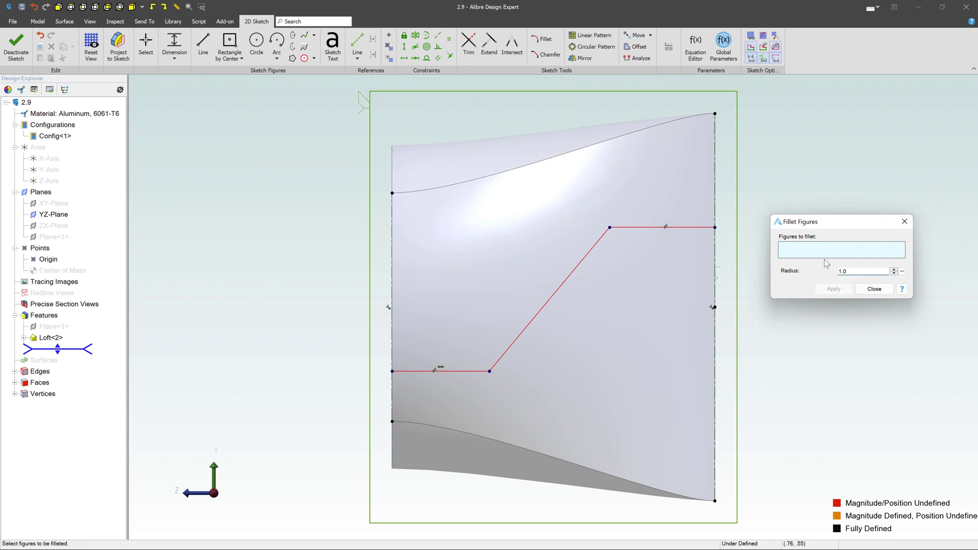
click(808, 250)
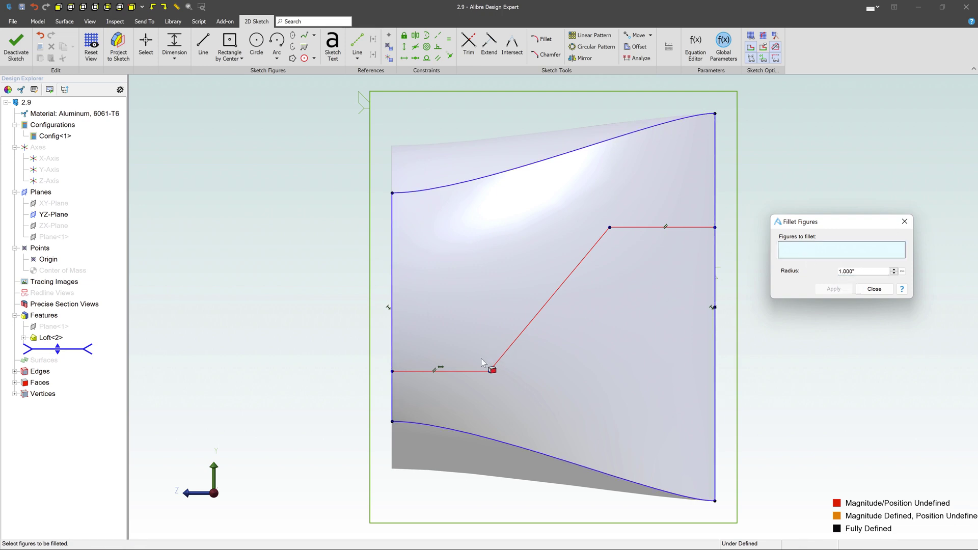
click(469, 372)
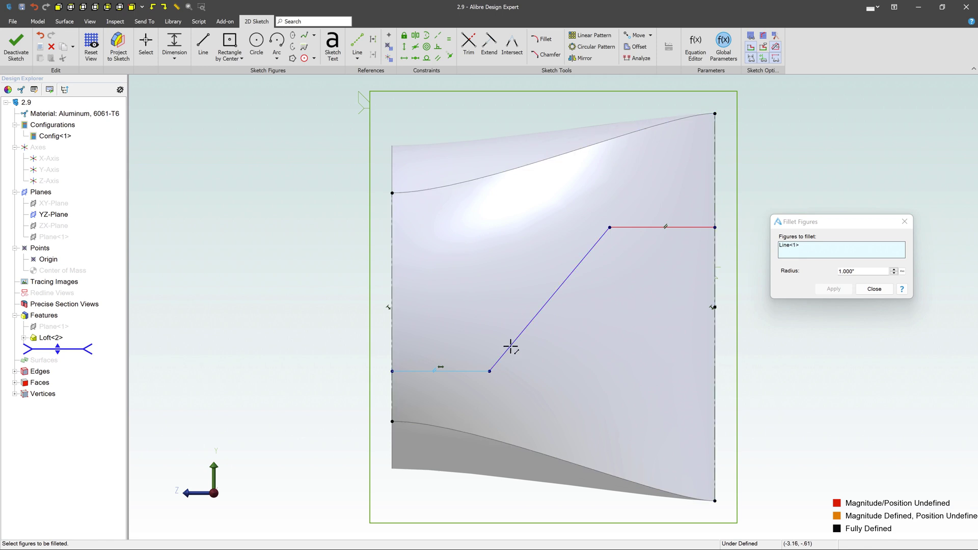
click(518, 334)
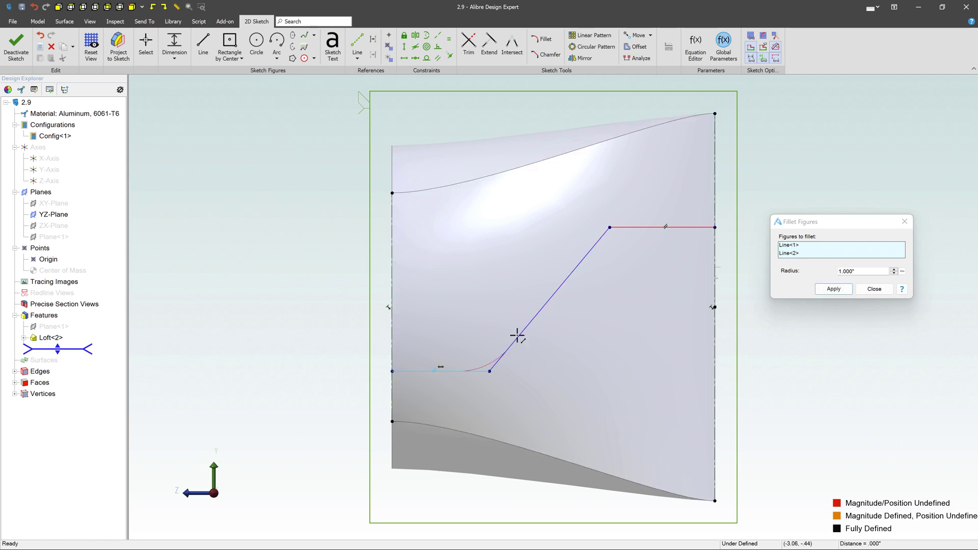
click(834, 288)
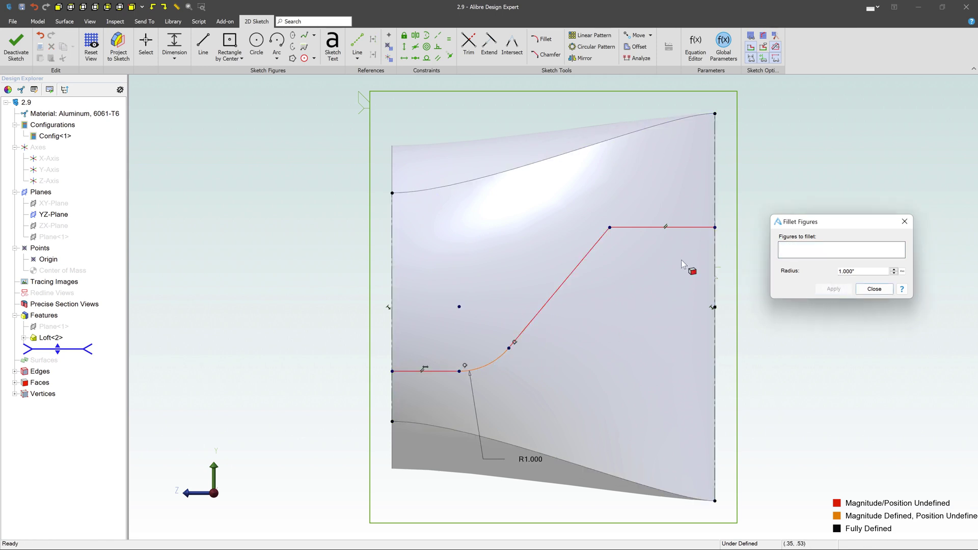
click(592, 245)
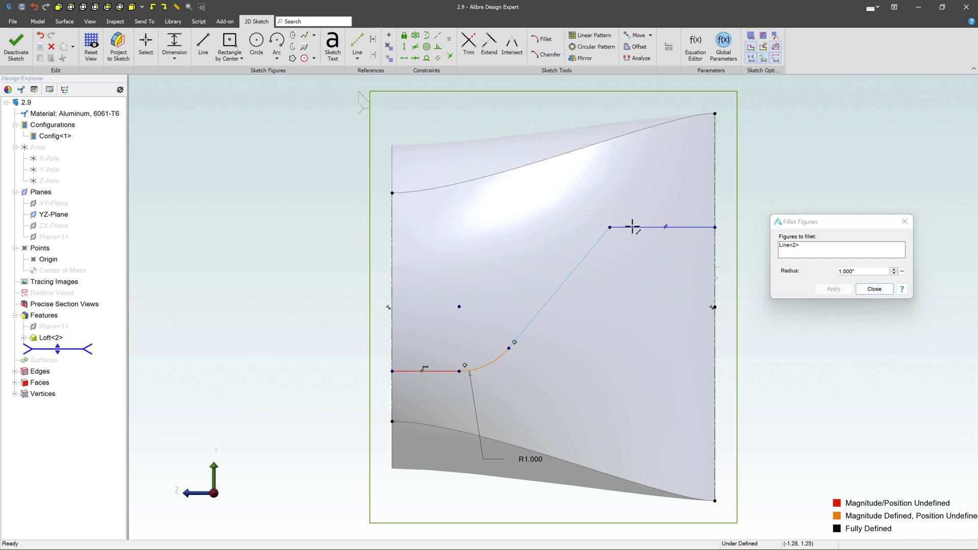
click(635, 227)
click(834, 290)
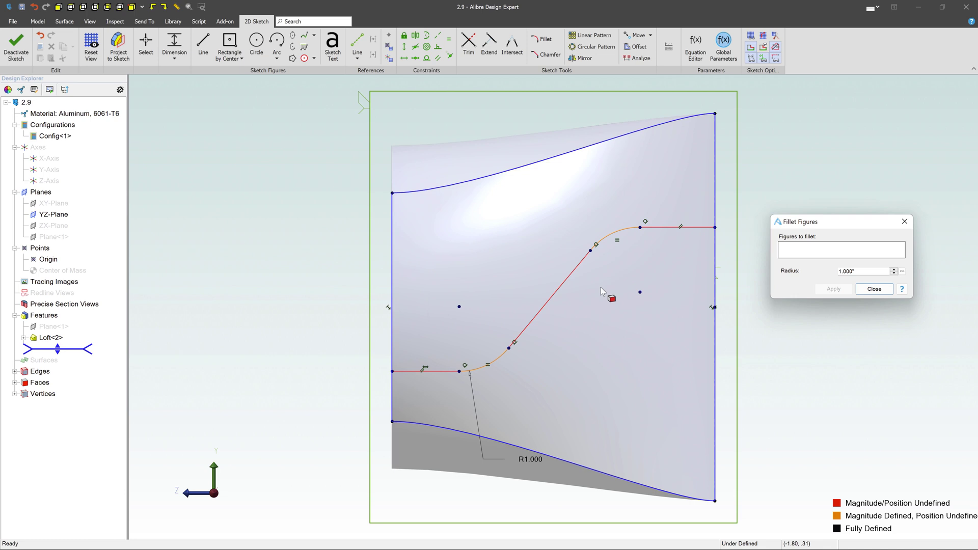
click(865, 290)
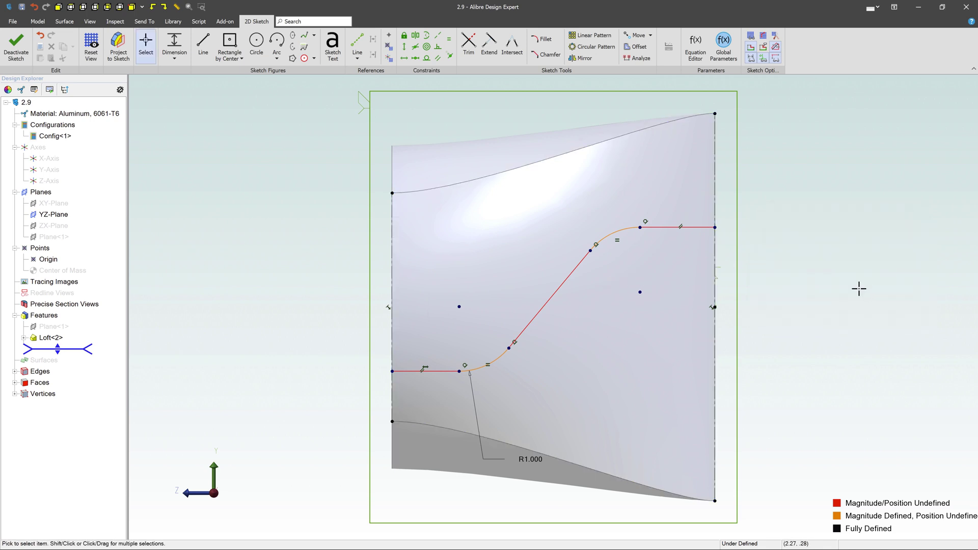
- Close the centerline sketch and orbit to view Sketch<3> on the loft
click(22, 43)
mouse_move(411, 245)
middle_down()
mouse_move(572, 294)
mouse_move(455, 261)
middle_up()
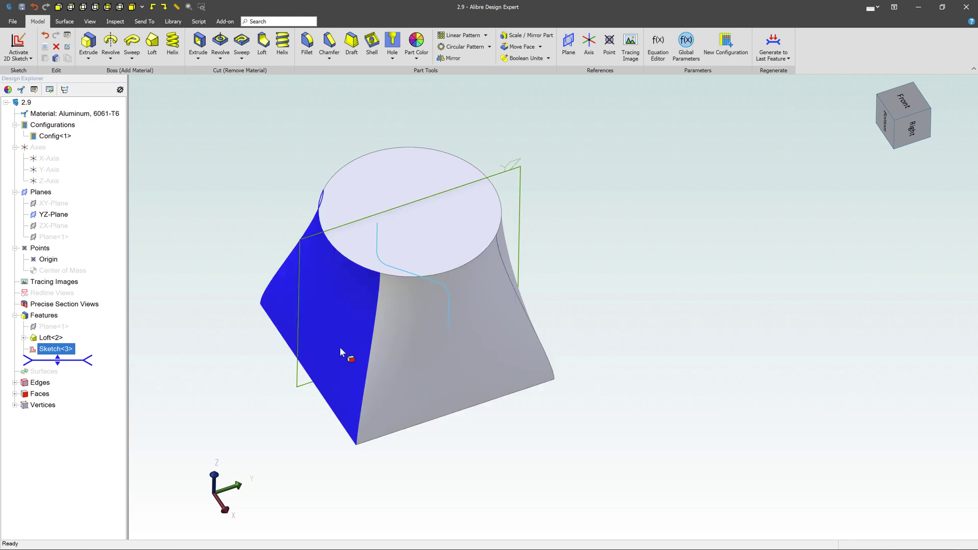
- Reopen Sketch<3> and insert reference points Point<3> and Point<4> at both centerline ends
right_click(56, 352)
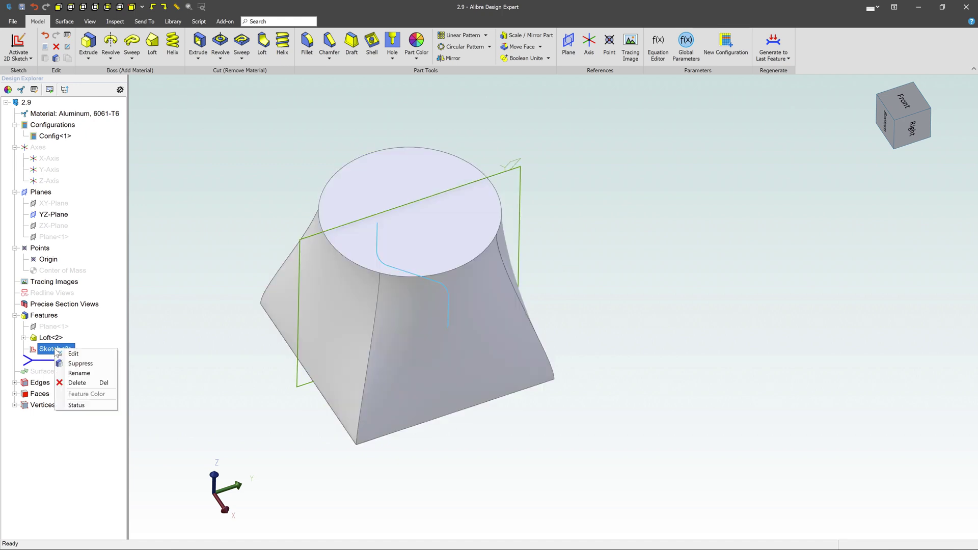
click(72, 353)
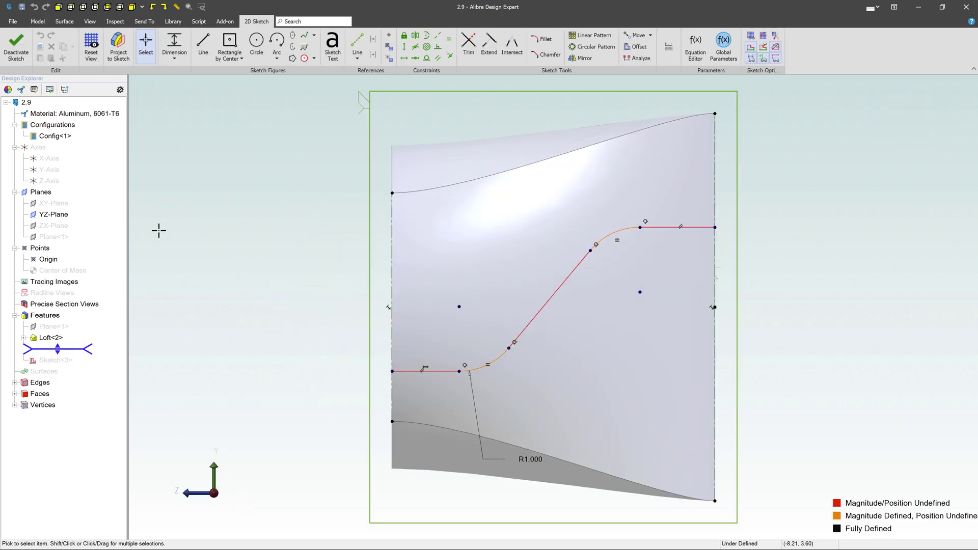
click(389, 47)
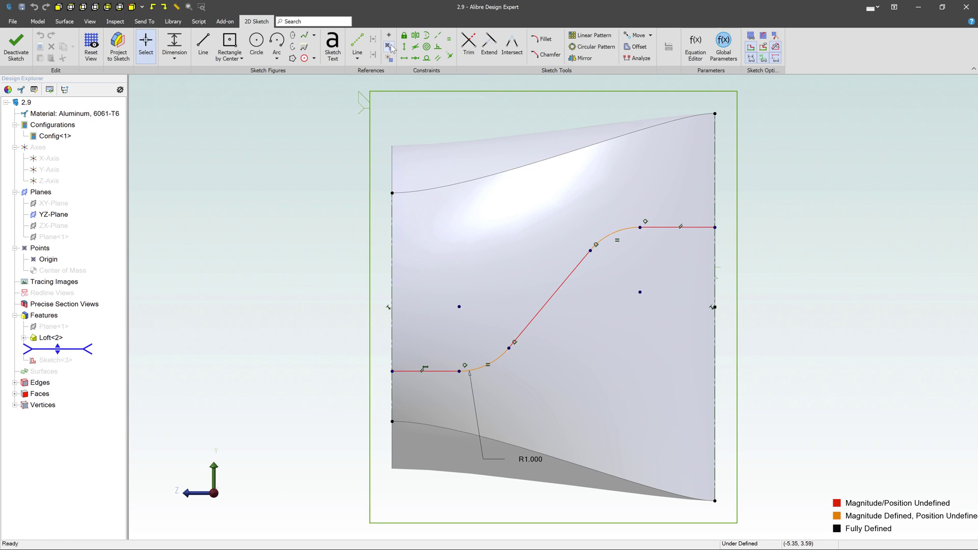
click(391, 371)
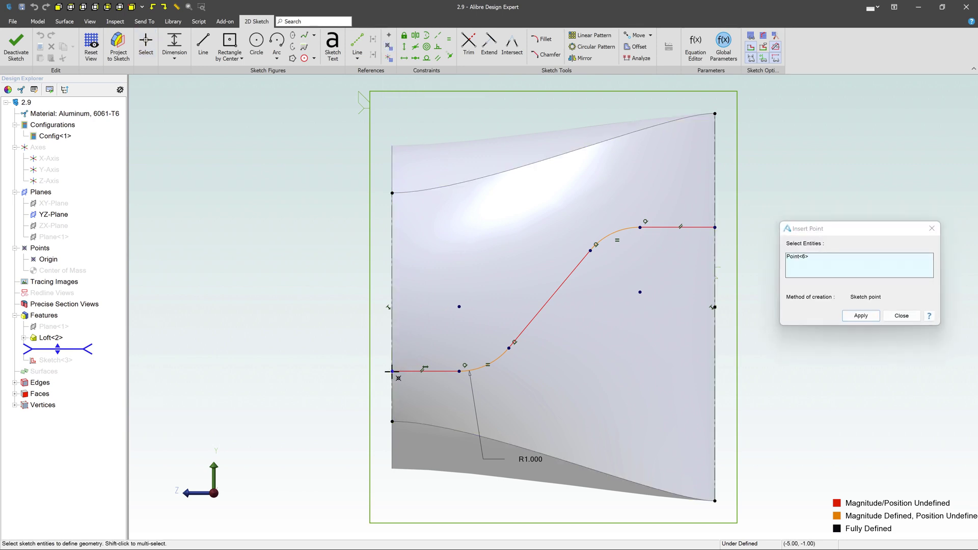
click(874, 319)
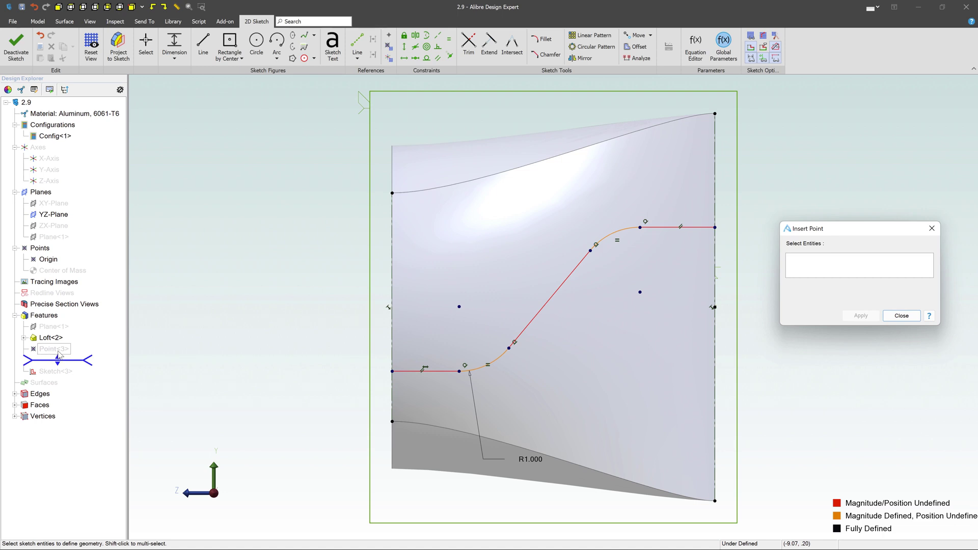
click(715, 227)
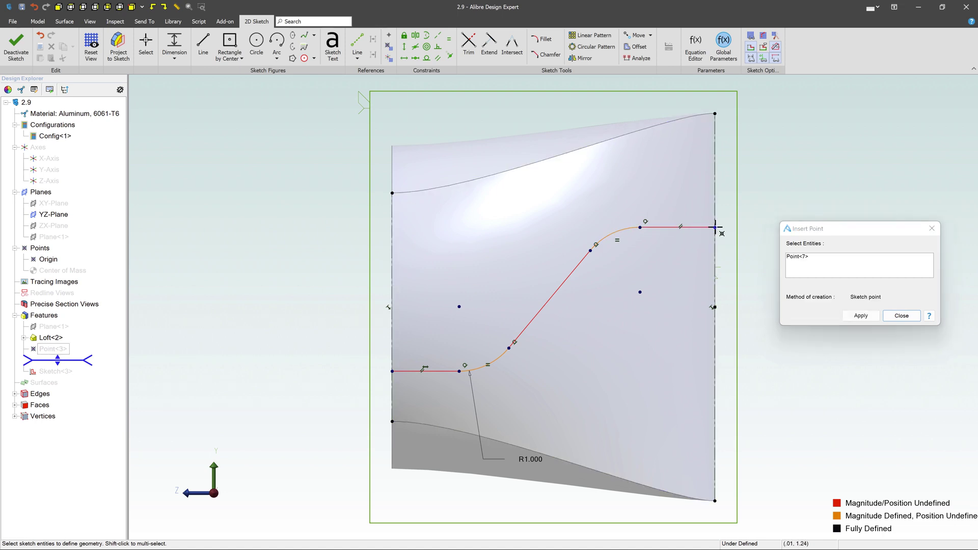
click(876, 319)
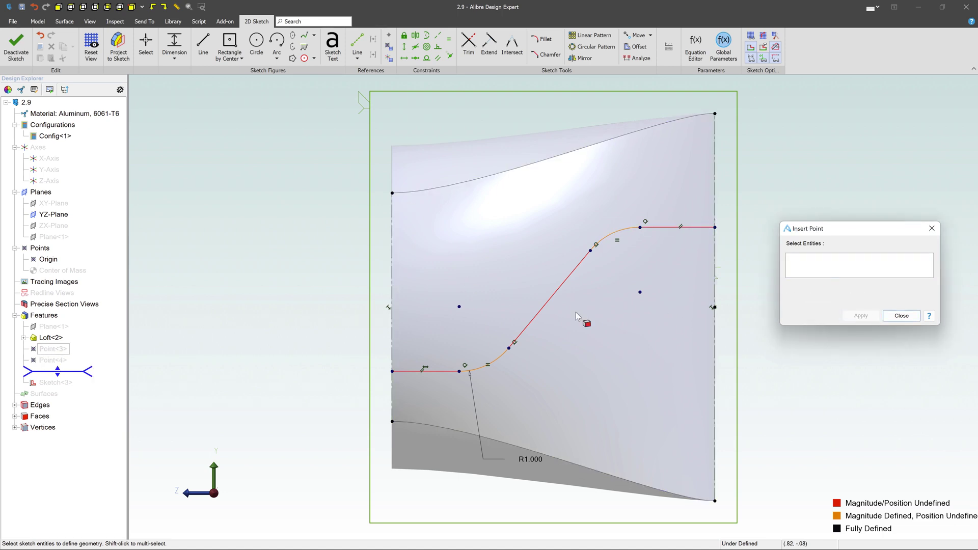
click(902, 316)
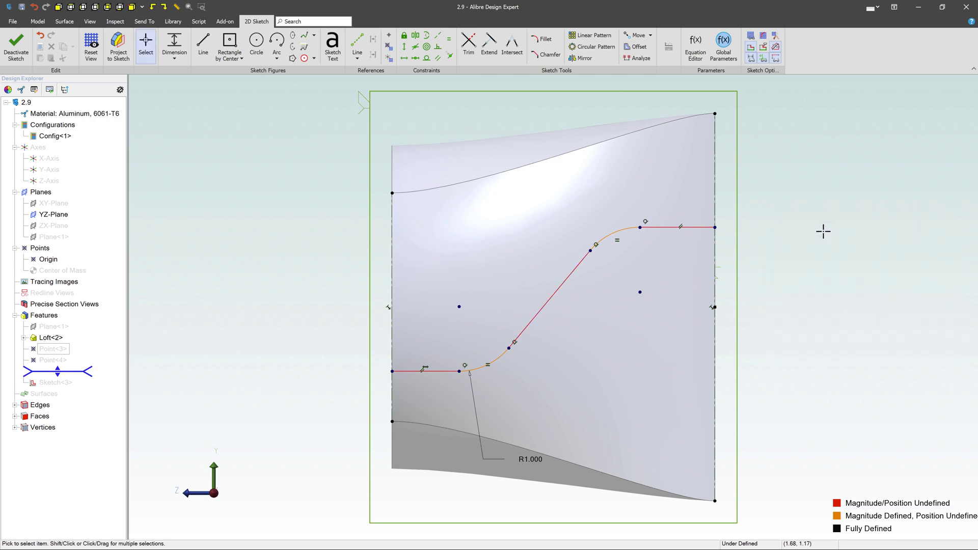
- Close the centerline sketch and start a new sketch on the round top face
click(16, 45)
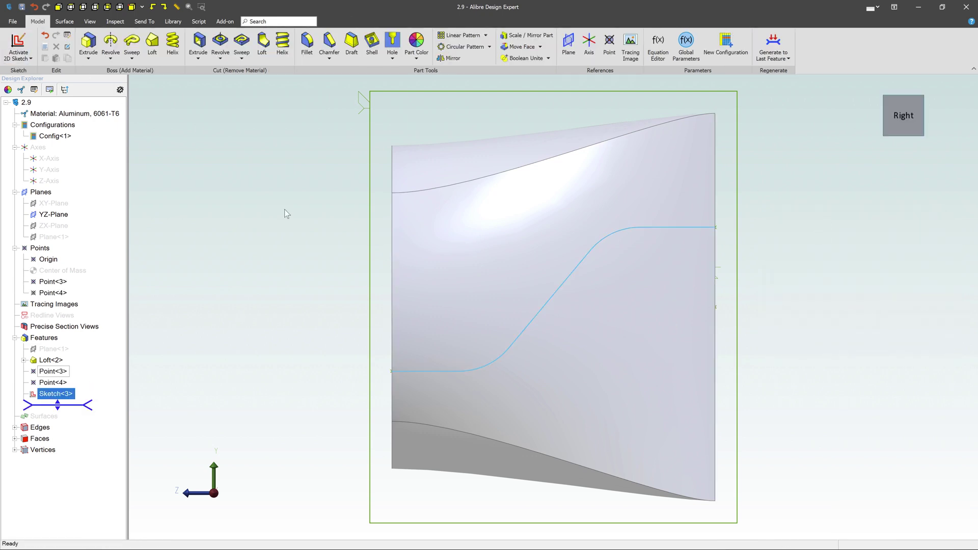
scroll(513, 204, down, 5)
middle_drag(512, 213, 643, 288)
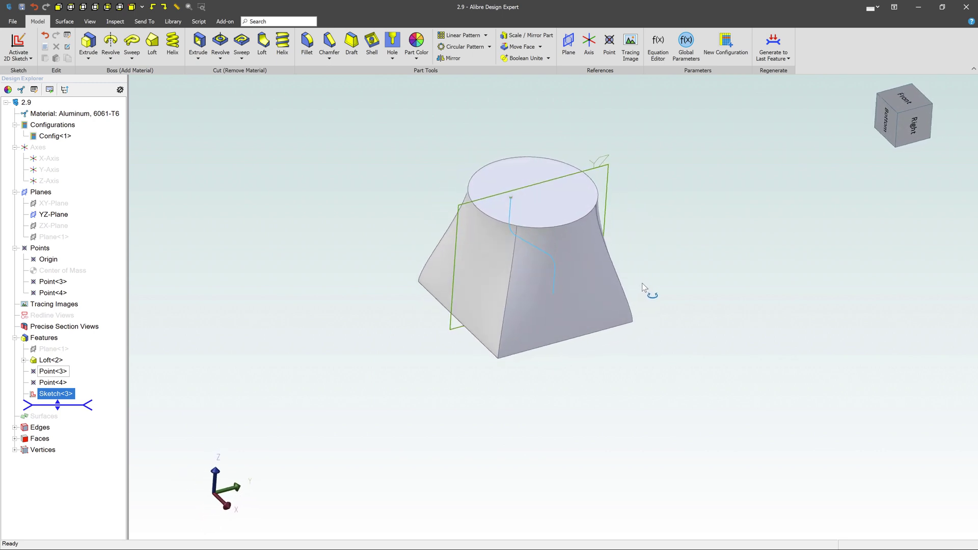
click(530, 179)
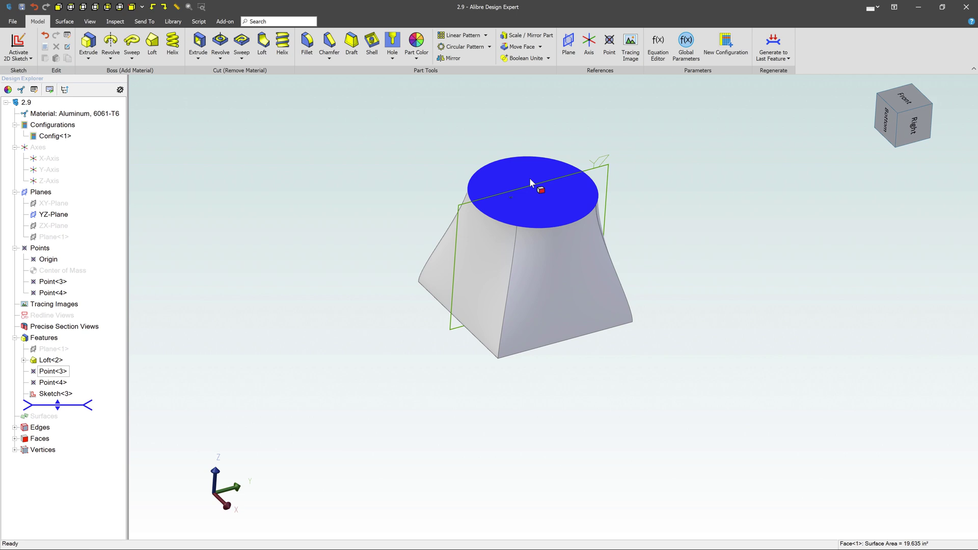
right_click(529, 179)
click(564, 187)
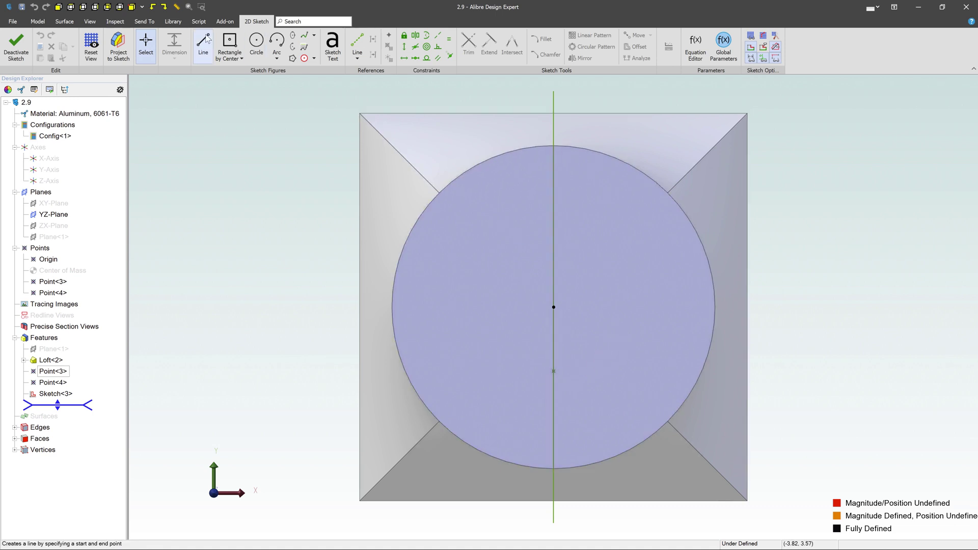
- Draw a centre-based rectangle on the top face
click(228, 40)
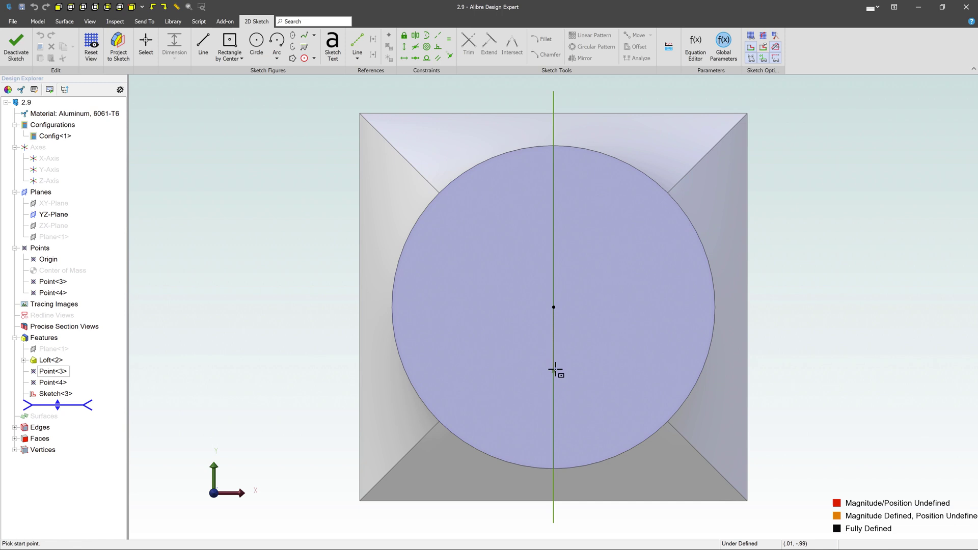
click(587, 366)
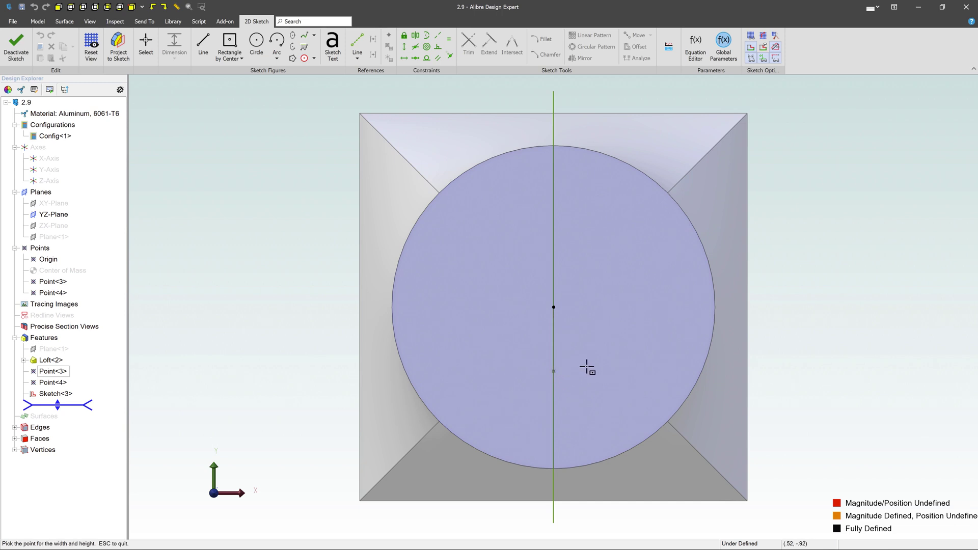
click(646, 323)
key(Escape)
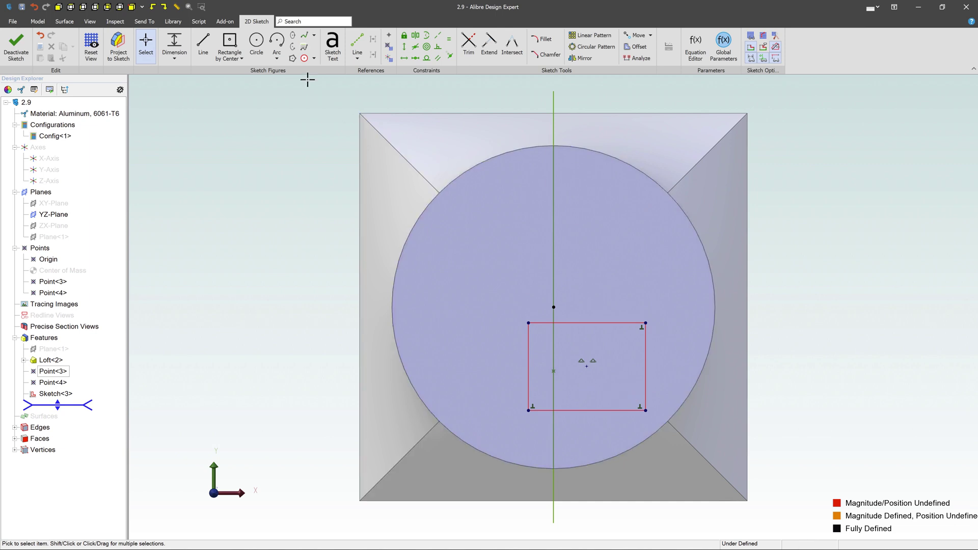
- Dimension the rectangle .500 from the centerline end point, then recentre and reshape it
click(175, 47)
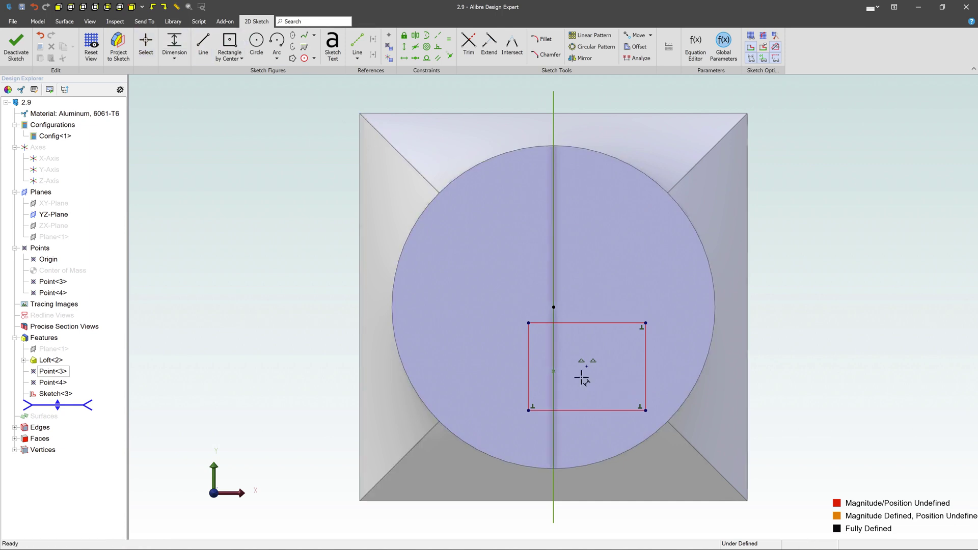
click(553, 371)
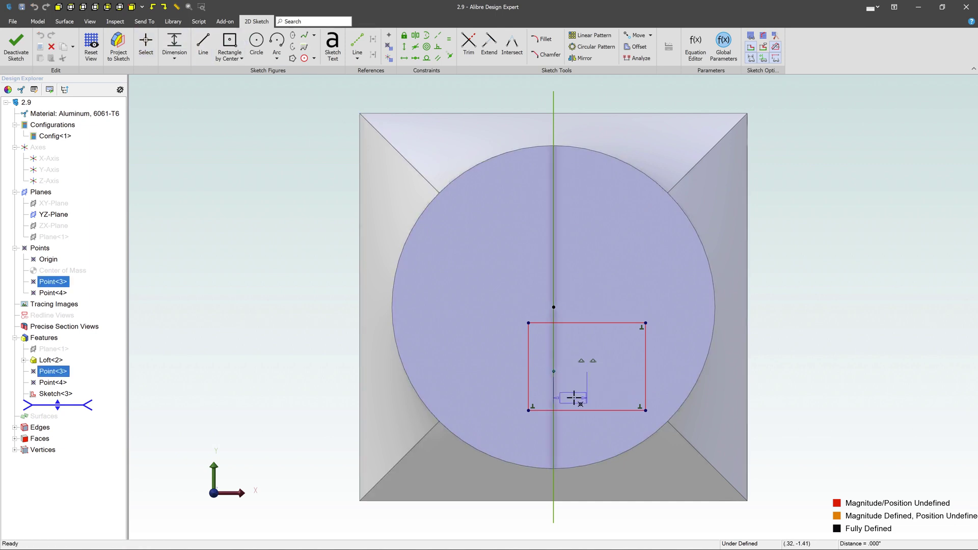
click(574, 397)
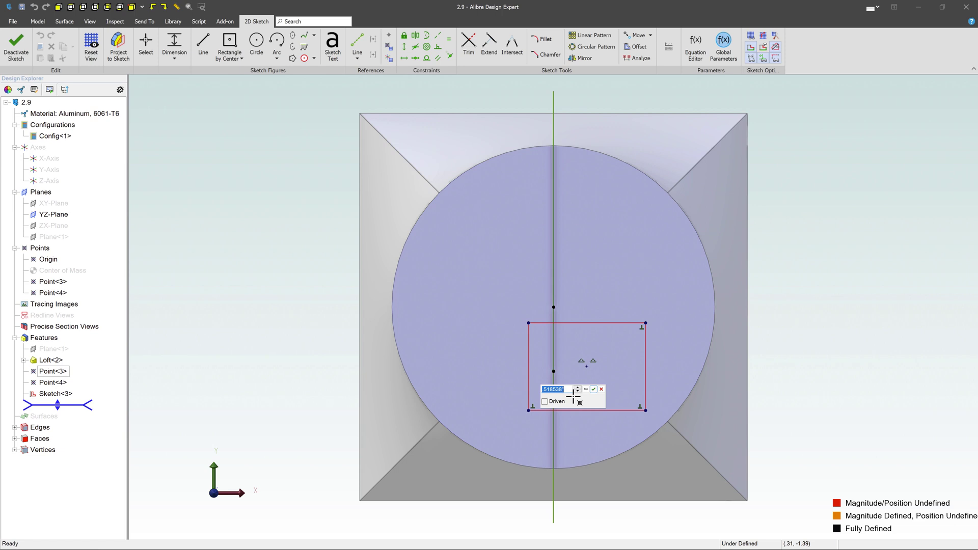
text(.5)
key(Return)
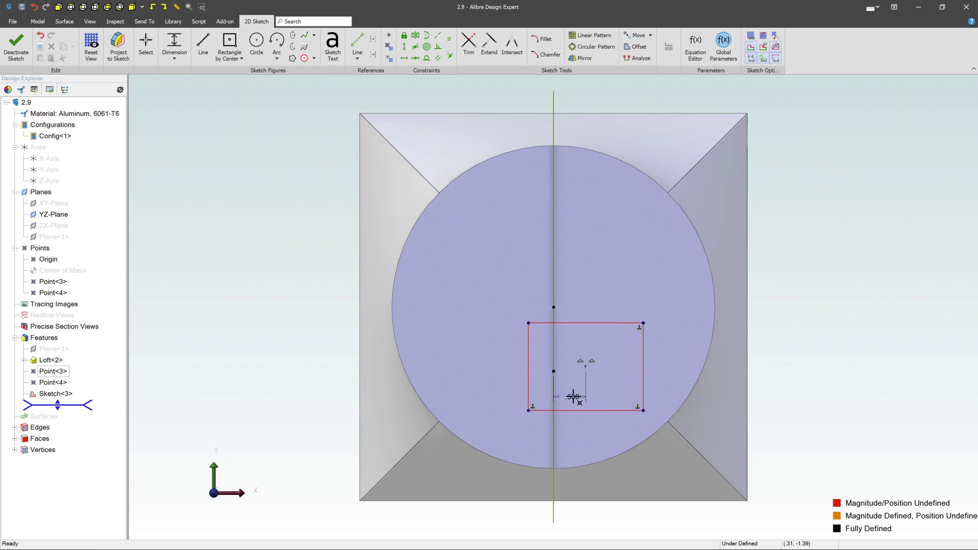
key(Escape)
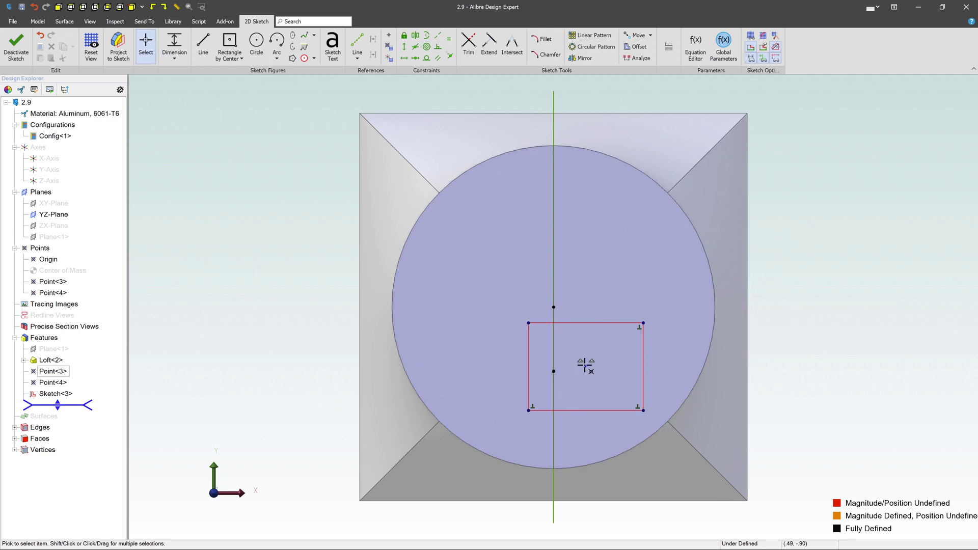
drag(585, 367, 553, 371)
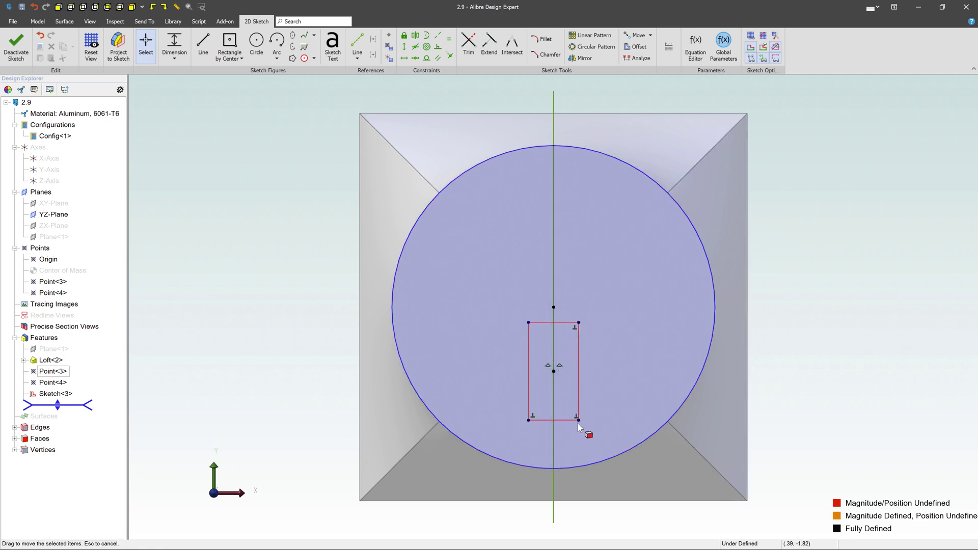
drag(579, 420, 601, 402)
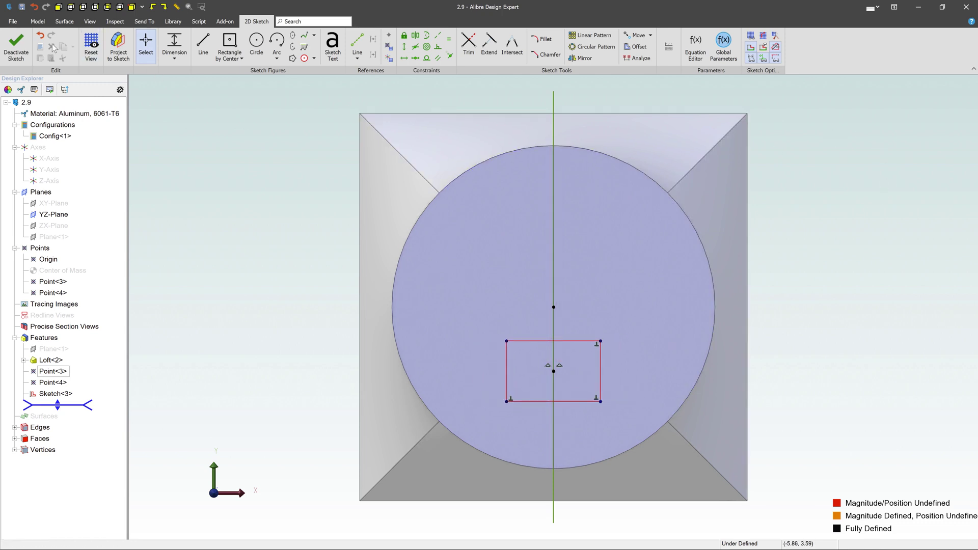
- Close the rectangle sketch as Sketch<4>, check both sketches, and orbit to the underside
click(20, 43)
scroll(699, 284, down, 3)
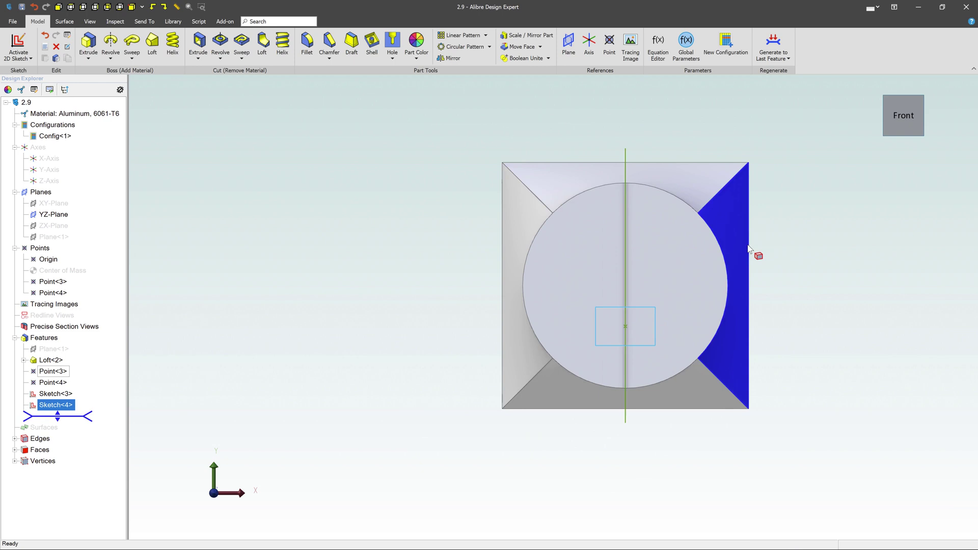
mouse_move(762, 312)
middle_down()
mouse_move(776, 283)
mouse_move(762, 285)
middle_up()
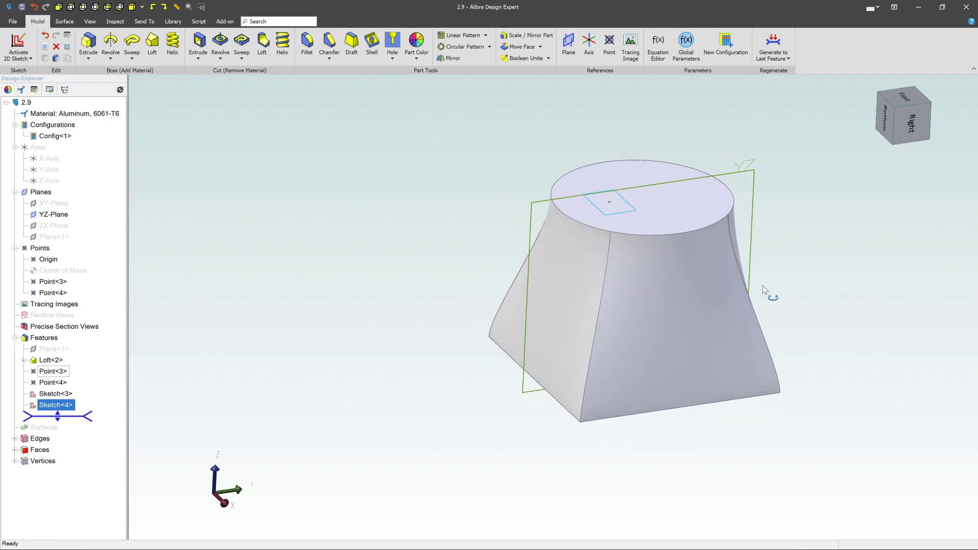
click(41, 398)
click(40, 404)
middle_drag(767, 482, 732, 332)
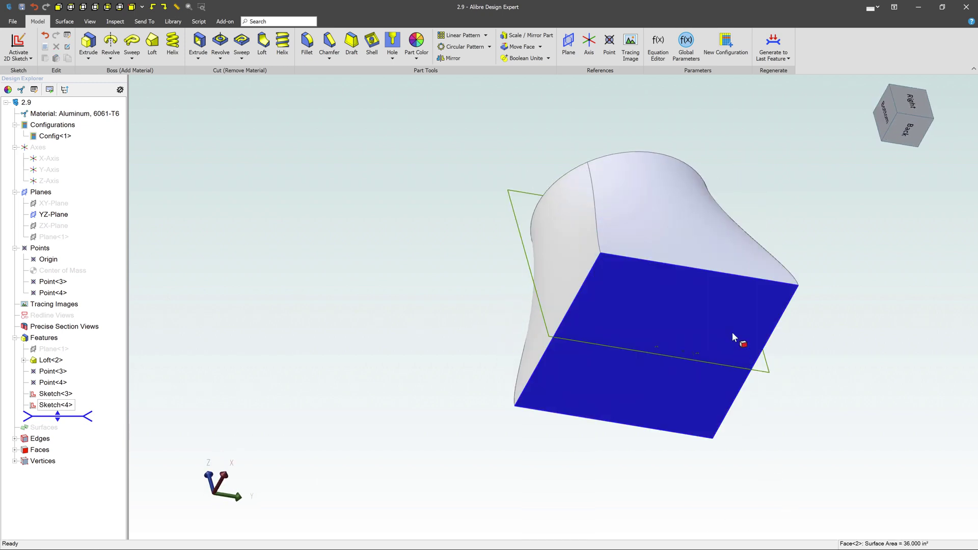
- Start a sketch on the square bottom face and draw a circle
right_click(732, 332)
click(755, 336)
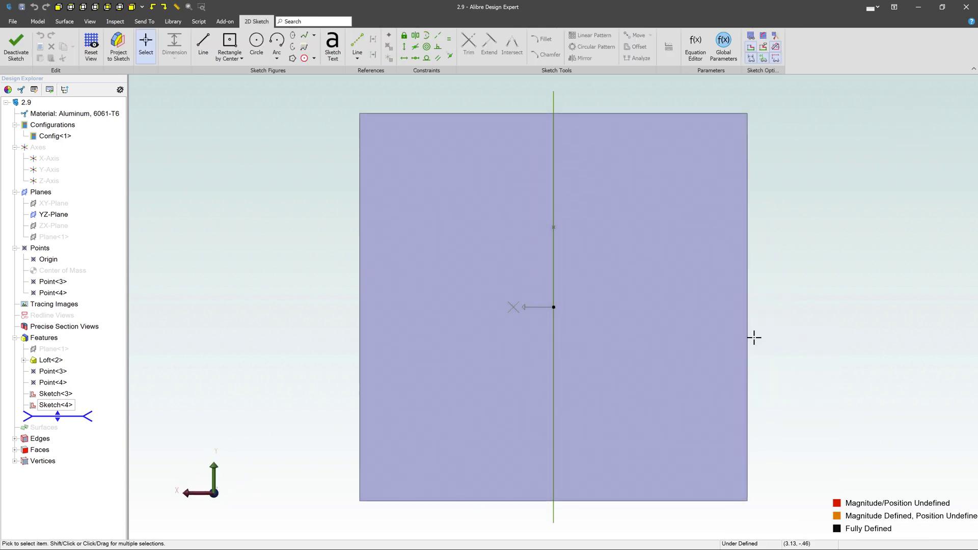
click(256, 42)
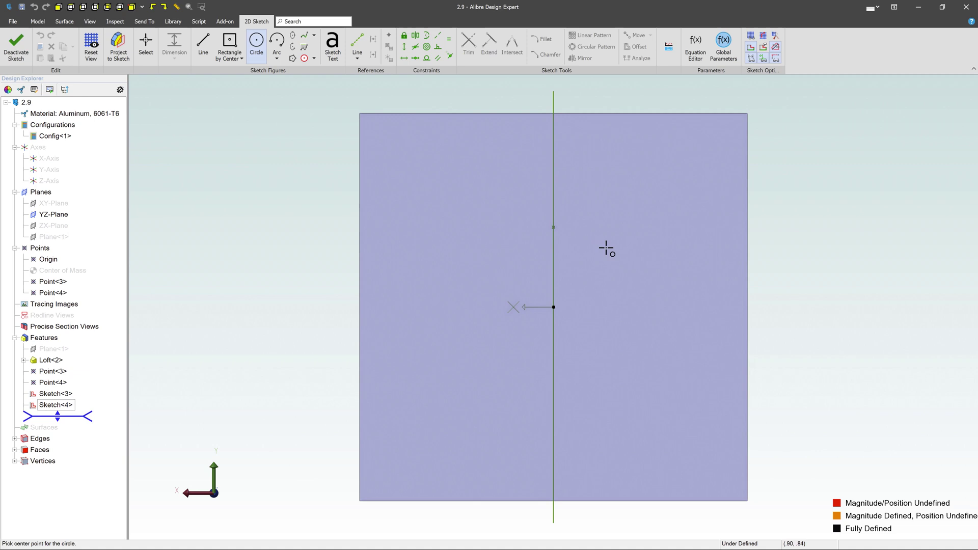
click(591, 229)
click(644, 272)
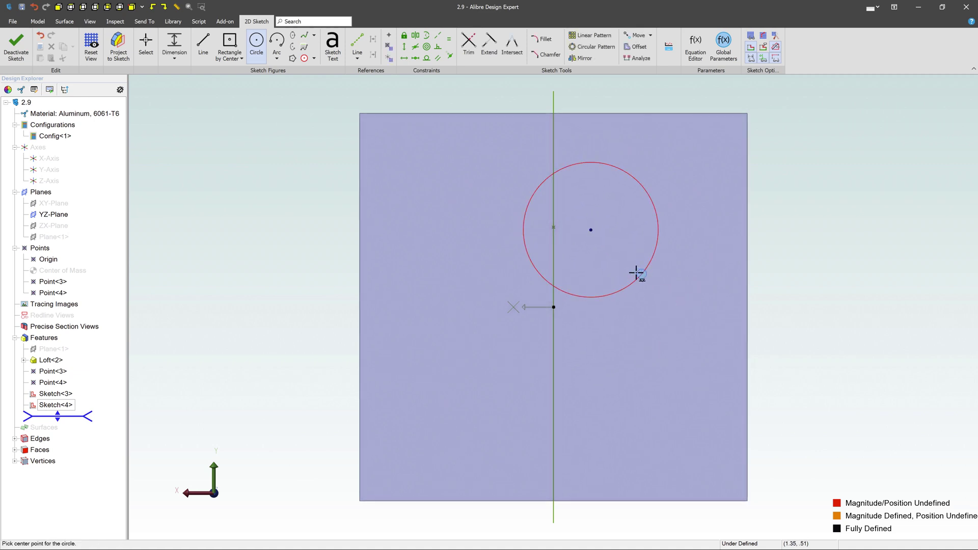
key(Escape)
- Snap the circle's centre onto the vertical axis, shrink it, and close Sketch<5>
click(183, 47)
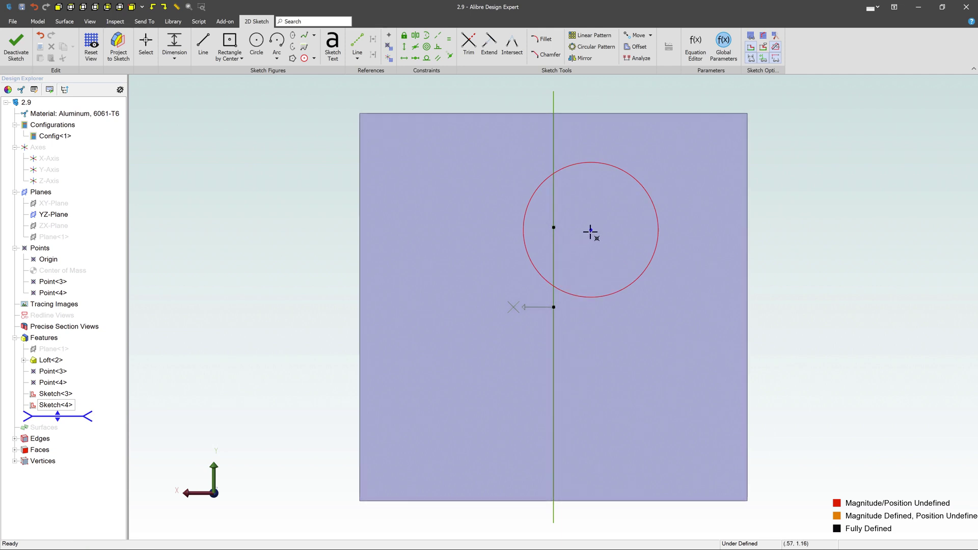
click(555, 229)
click(575, 250)
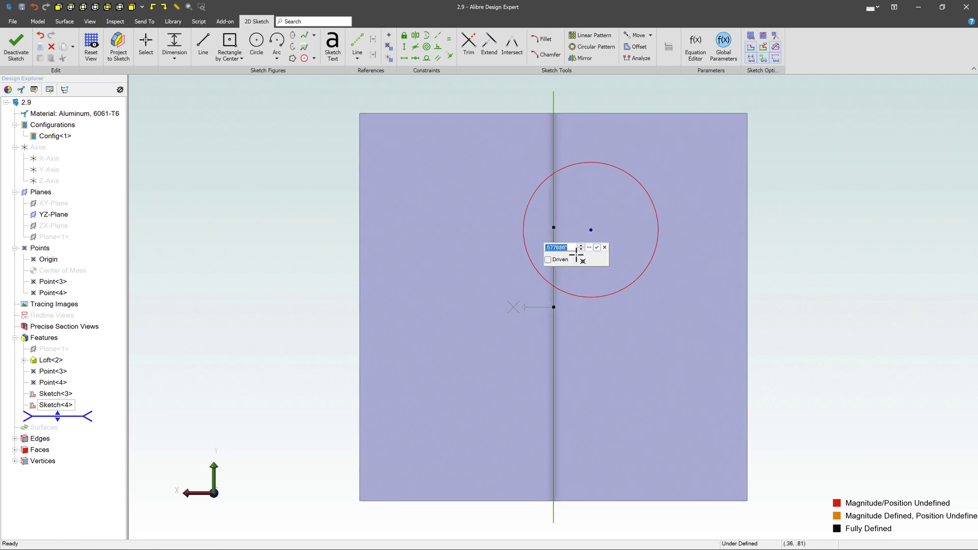
click(597, 248)
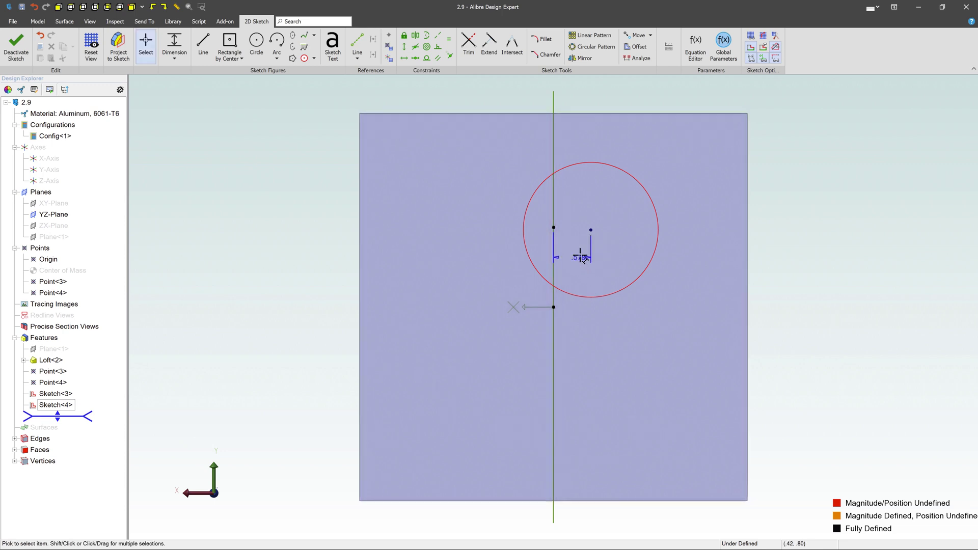
click(586, 246)
key(Delete)
drag(591, 229, 555, 227)
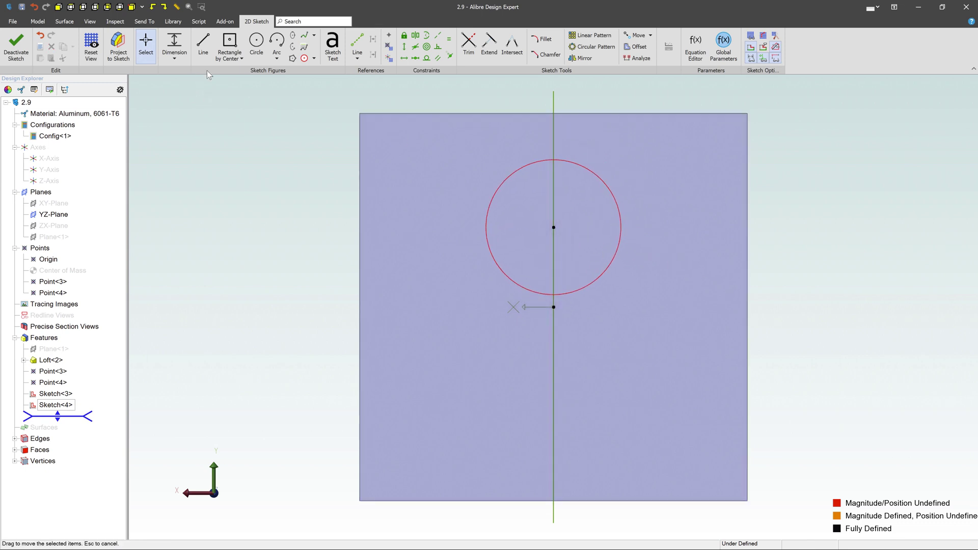
drag(571, 169, 591, 191)
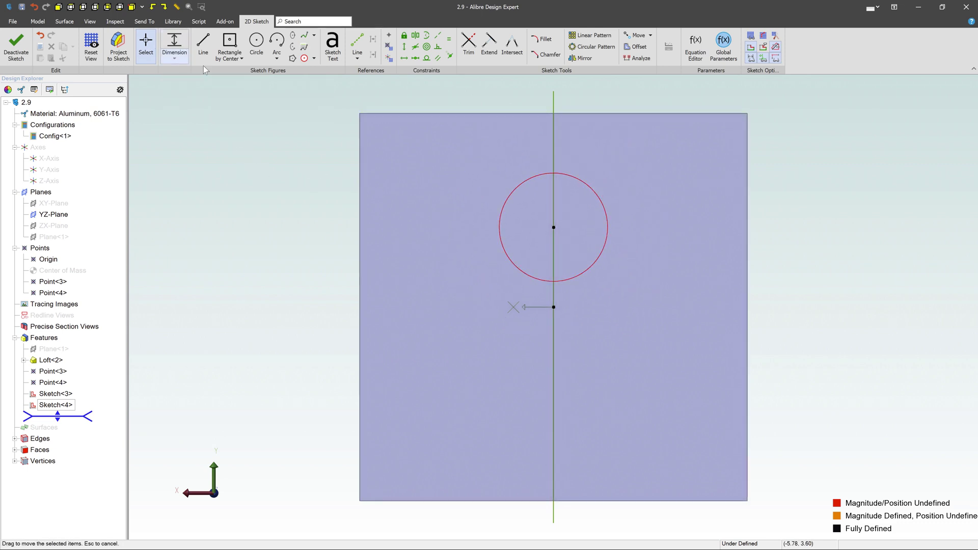
click(16, 45)
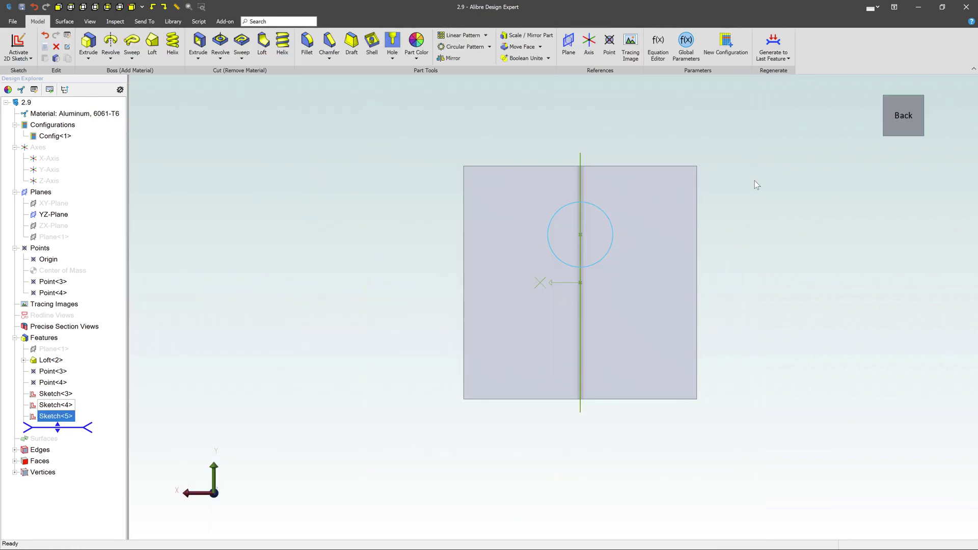
- Orbit to an angled 3-D view and review Sketch<3>, Sketch<4> and Sketch<5>
mouse_move(754, 183)
middle_down()
mouse_move(775, 207)
mouse_move(782, 201)
middle_up()
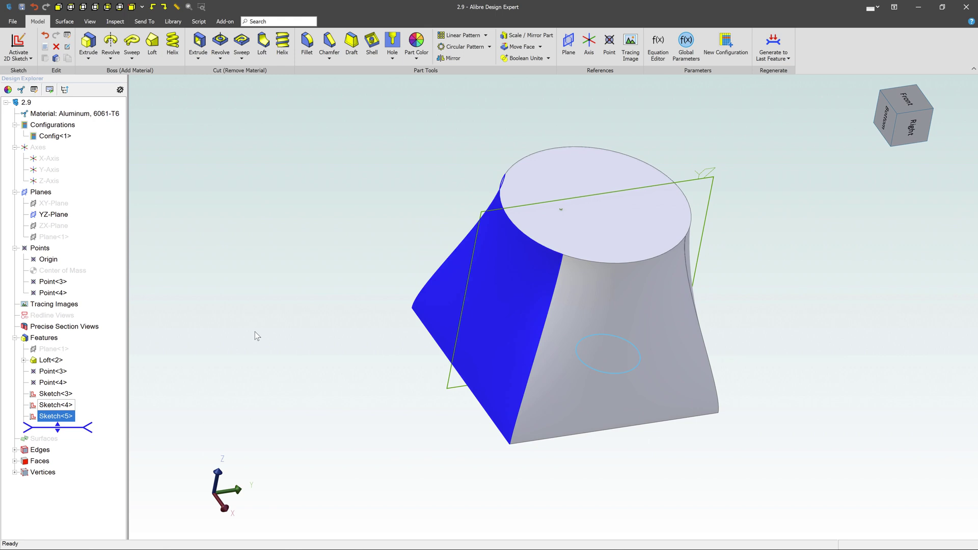
click(59, 394)
click(53, 406)
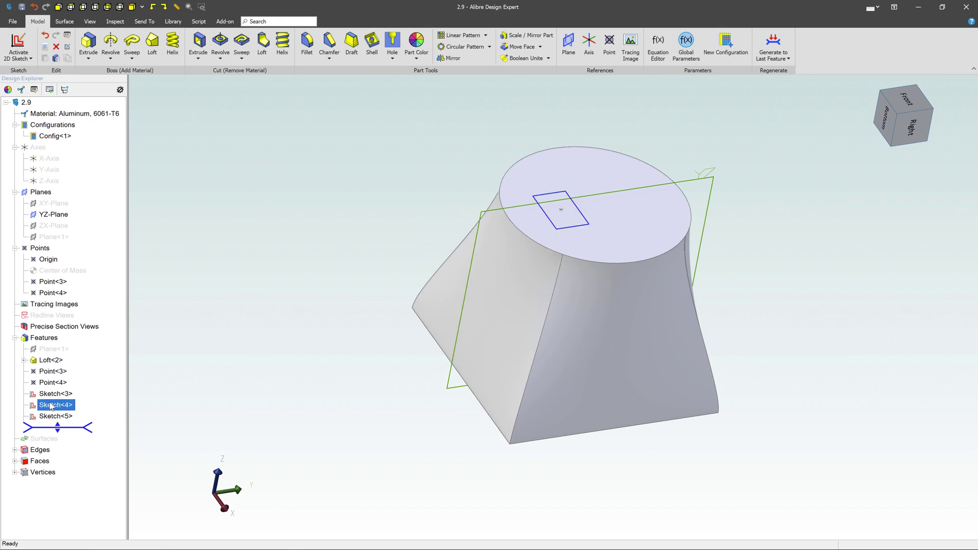
click(53, 416)
click(222, 363)
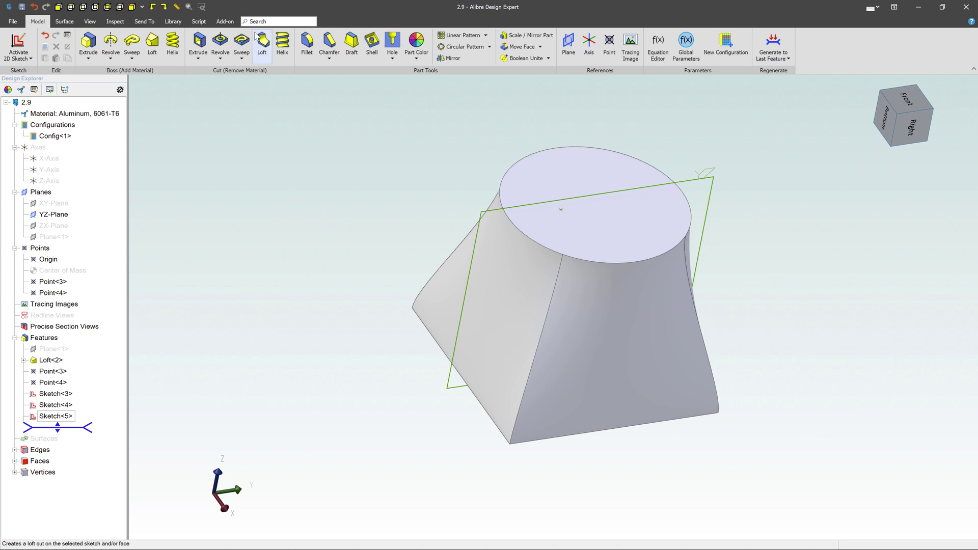
- Start a loft cut using rectangle Sketch<4> and circle Sketch<5> as cross sections
click(263, 45)
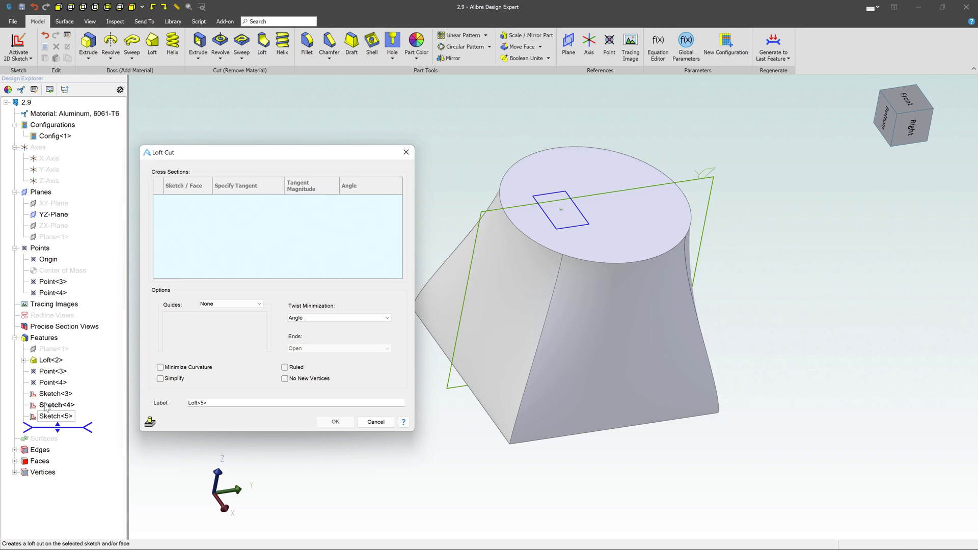
click(47, 406)
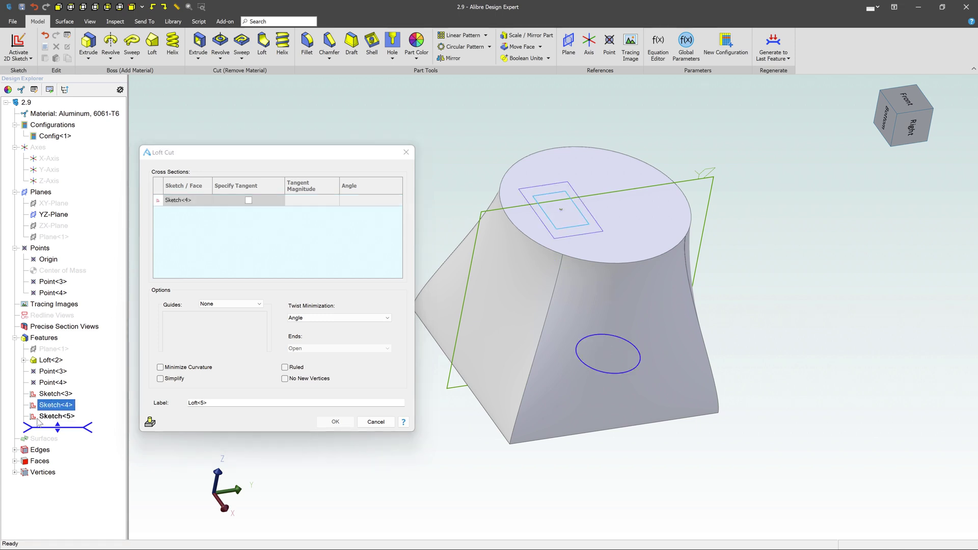
click(41, 417)
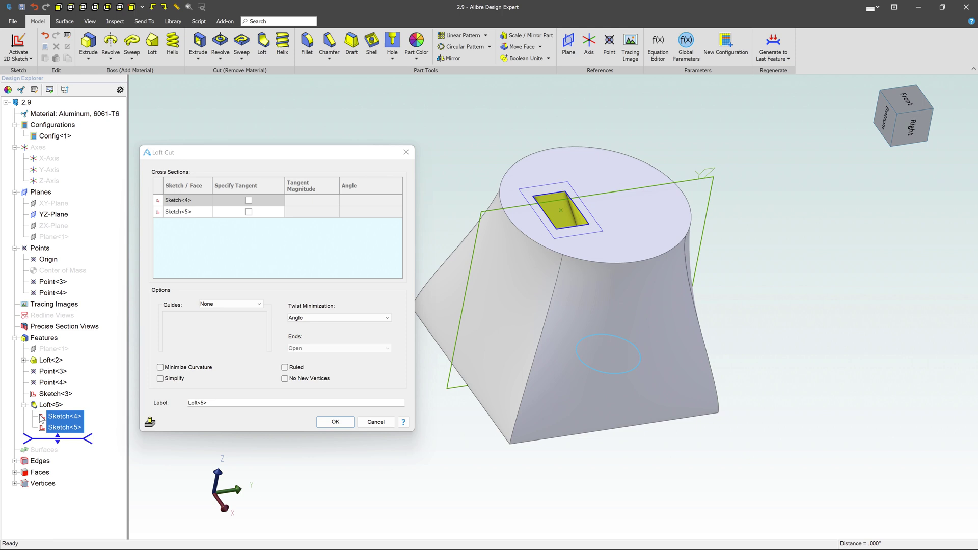
mouse_move(695, 268)
middle_down()
mouse_move(738, 236)
mouse_move(742, 245)
mouse_move(736, 238)
middle_up()
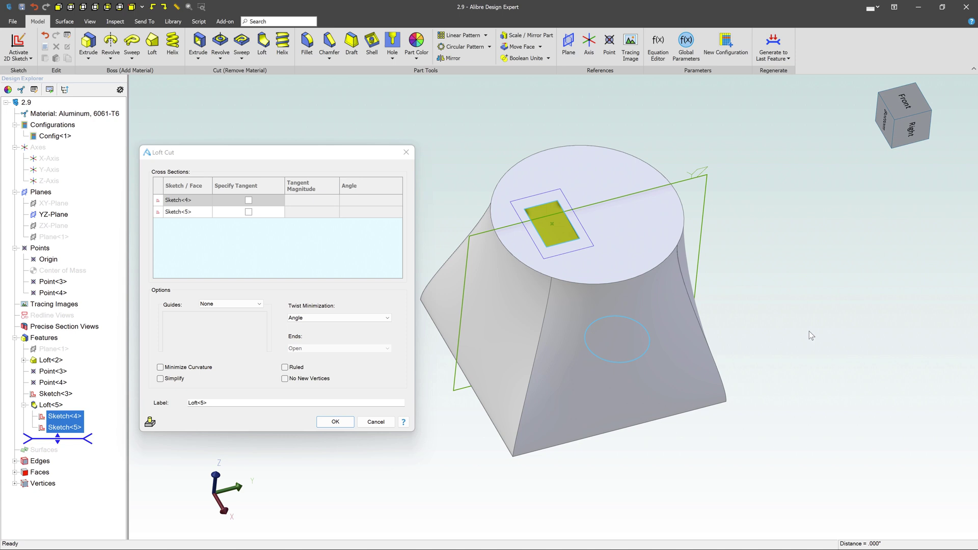
- Set the loft cut guide type to Centerline and choose the S-shaped Sketch<3> as guide
click(224, 305)
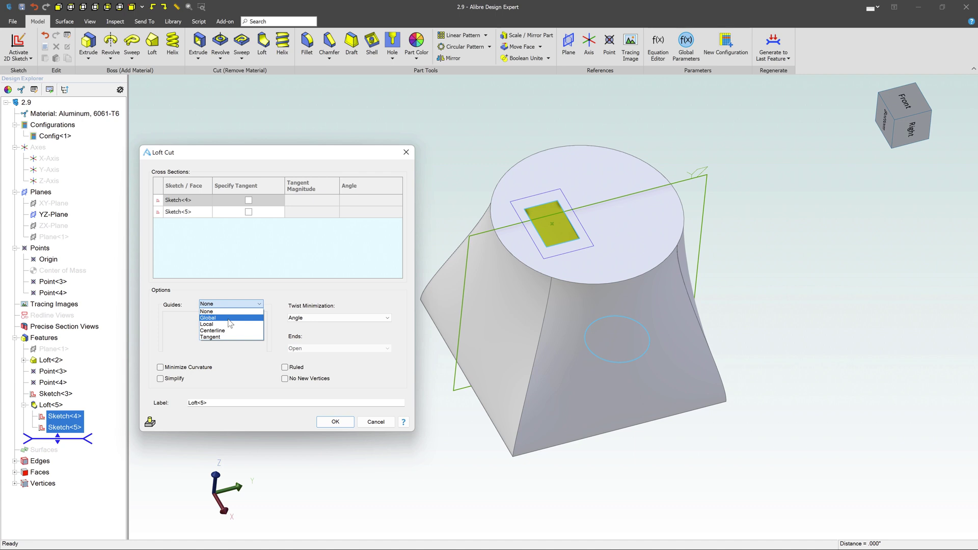
click(221, 330)
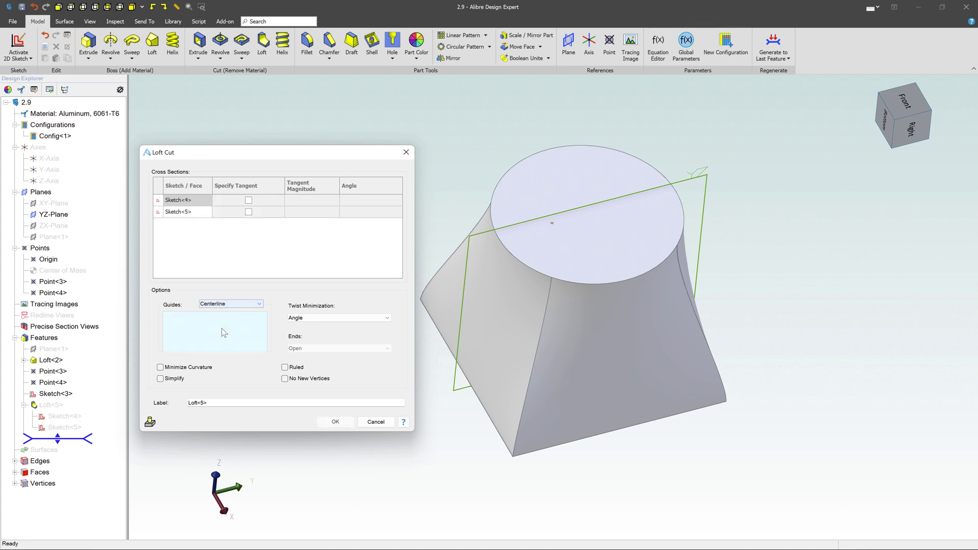
click(57, 394)
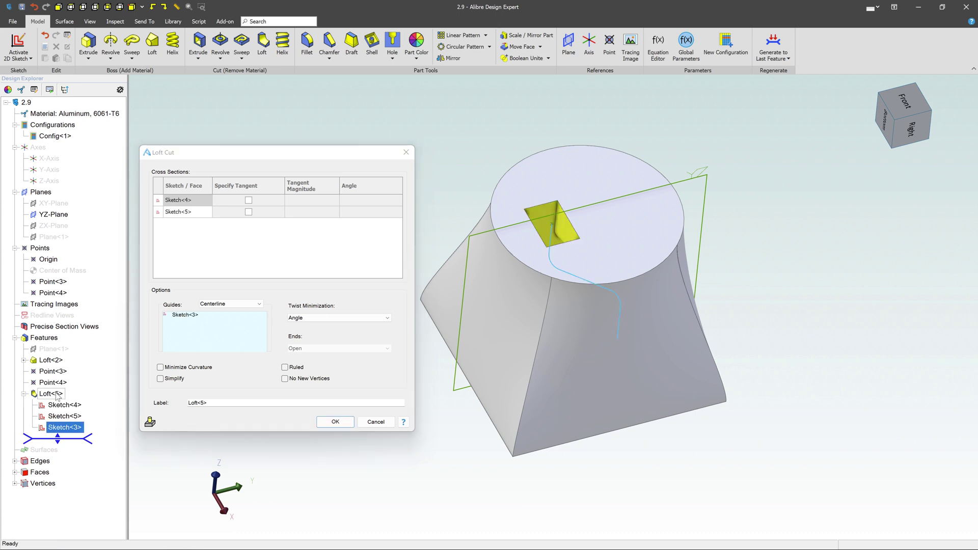
mouse_move(753, 192)
right_down()
mouse_move(757, 202)
mouse_move(756, 193)
right_up()
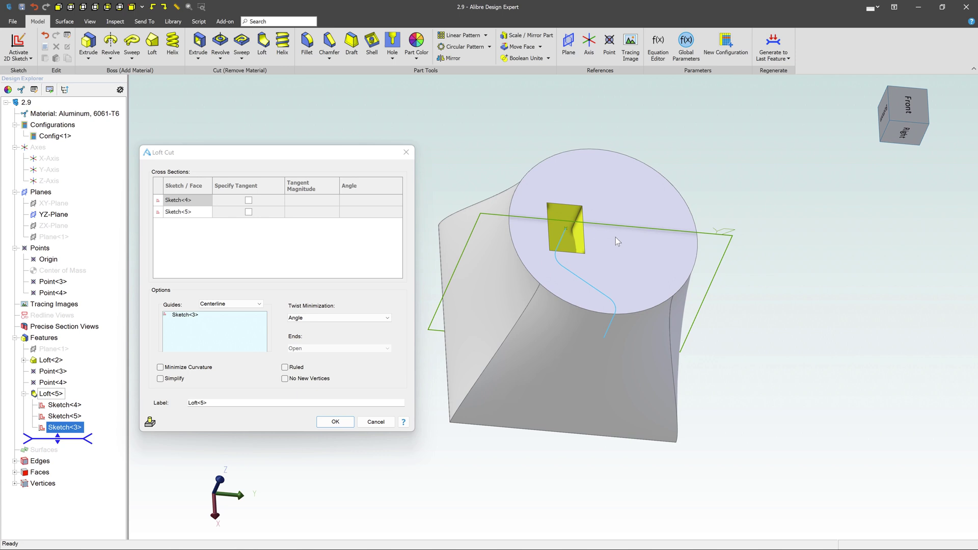
scroll(598, 237, up, 4)
right_drag(557, 241, 539, 203)
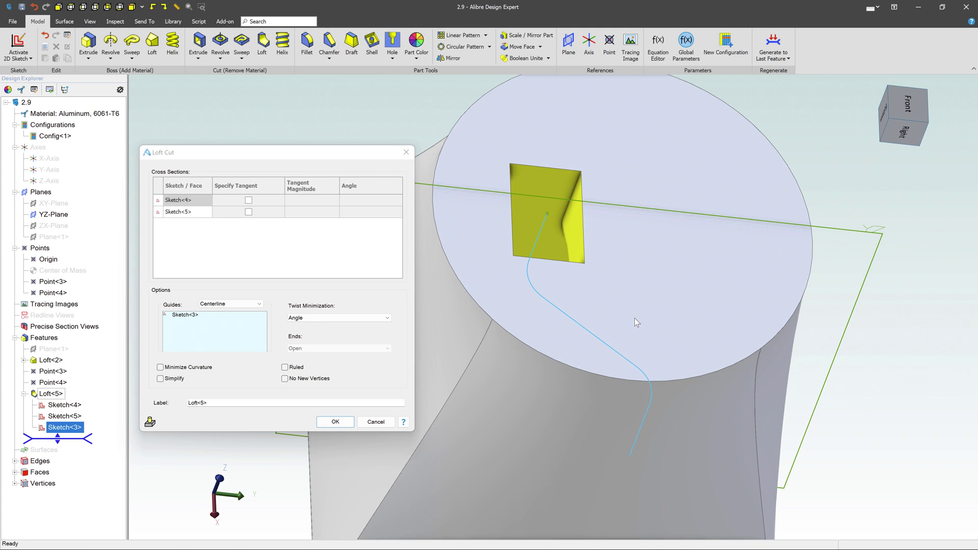
- Apply the loft cut as Loft<5>, tunnelling from the rectangular opening to the round hole
click(347, 421)
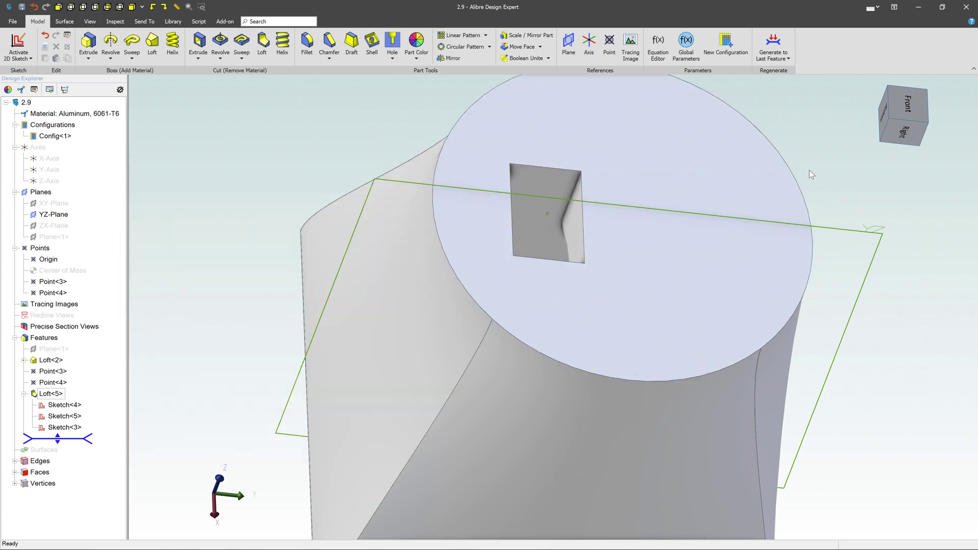
scroll(676, 179, down, 5)
right_drag(724, 296, 772, 291)
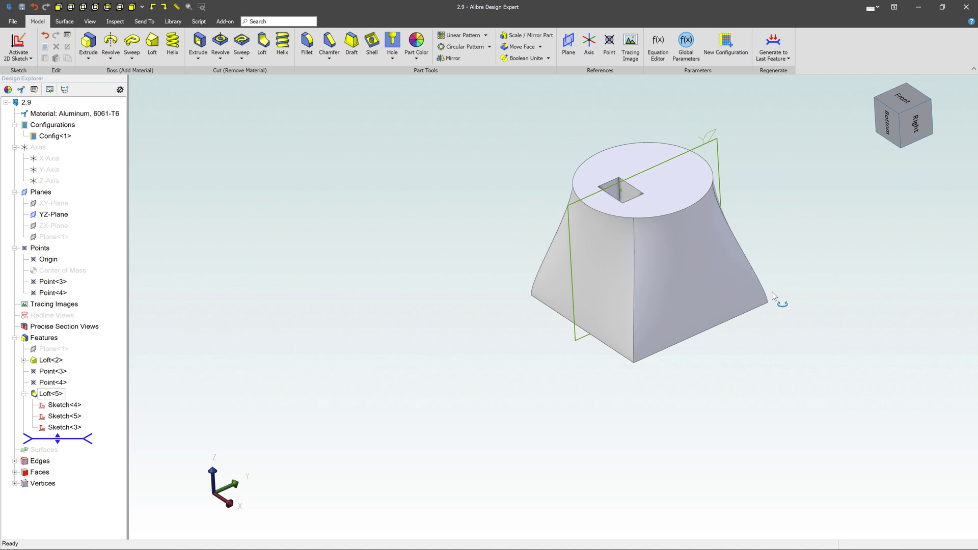